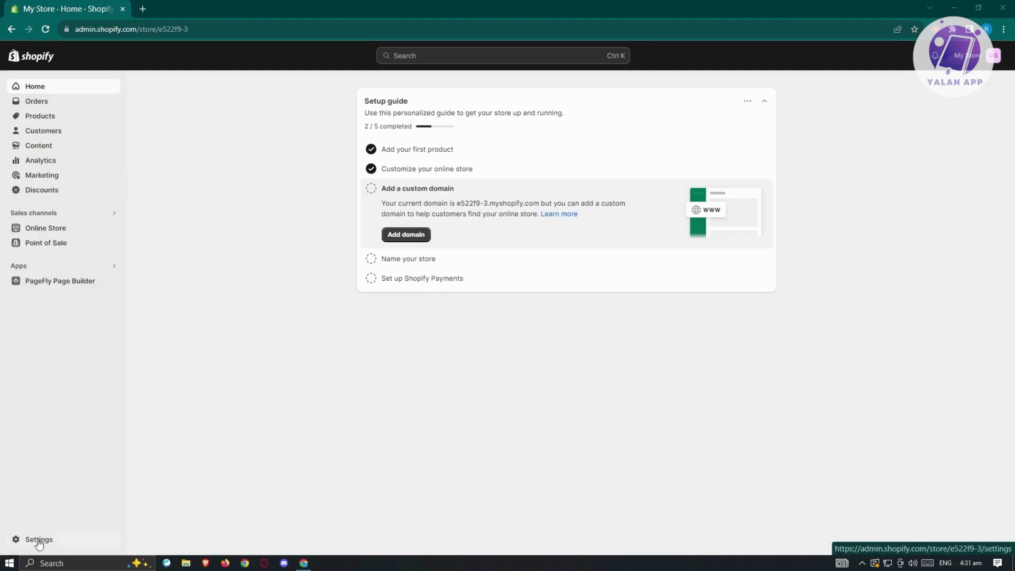
Go to Settings and view the Plan page showing Basic Shopify at AUD $1.00/mo.
{"action": "left_click", "coordinate": [38, 540]}
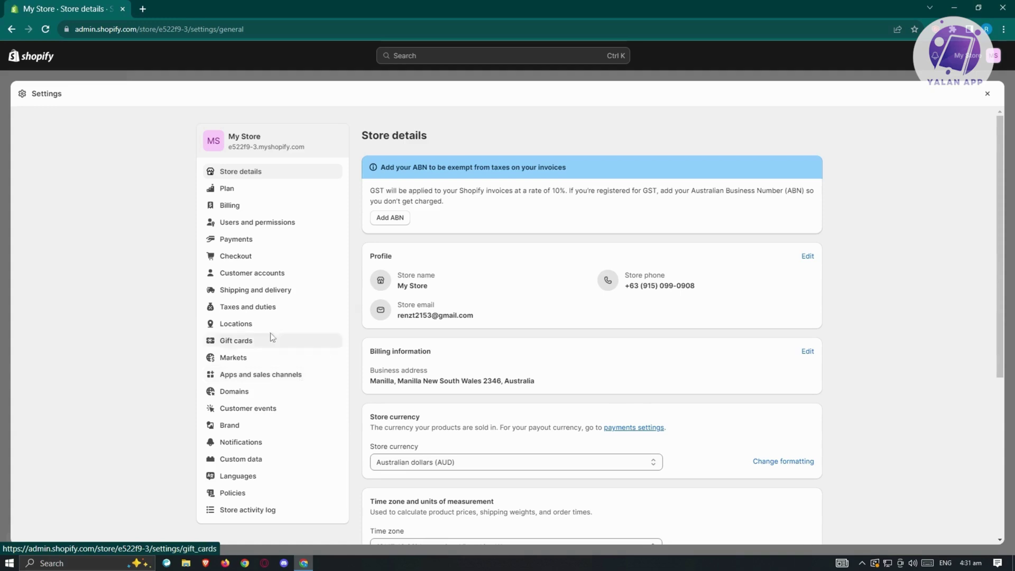
{"action": "left_click", "coordinate": [254, 195]}
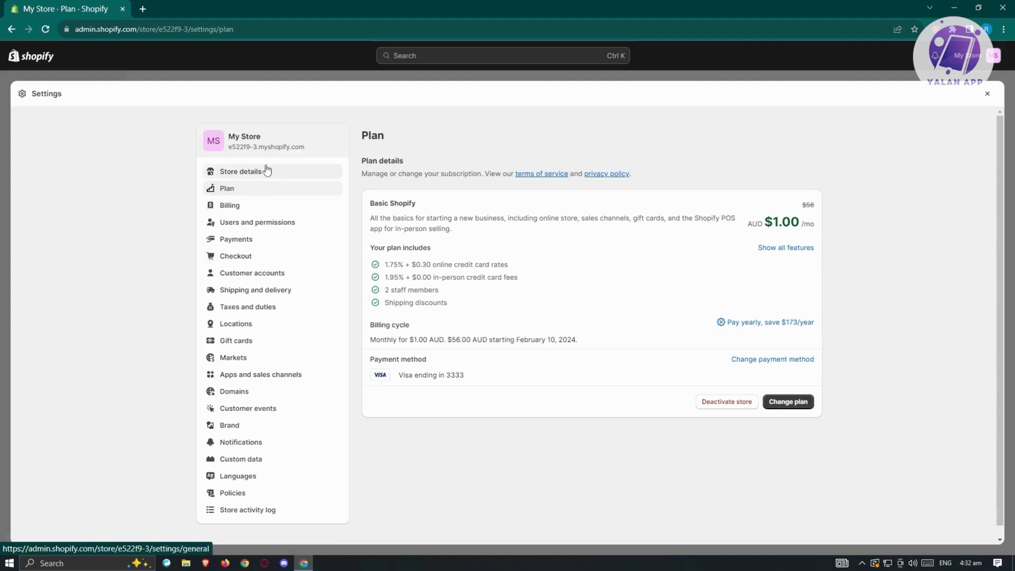
Switch to the Notifications settings page and look over its contents.
{"action": "left_click", "coordinate": [230, 451]}
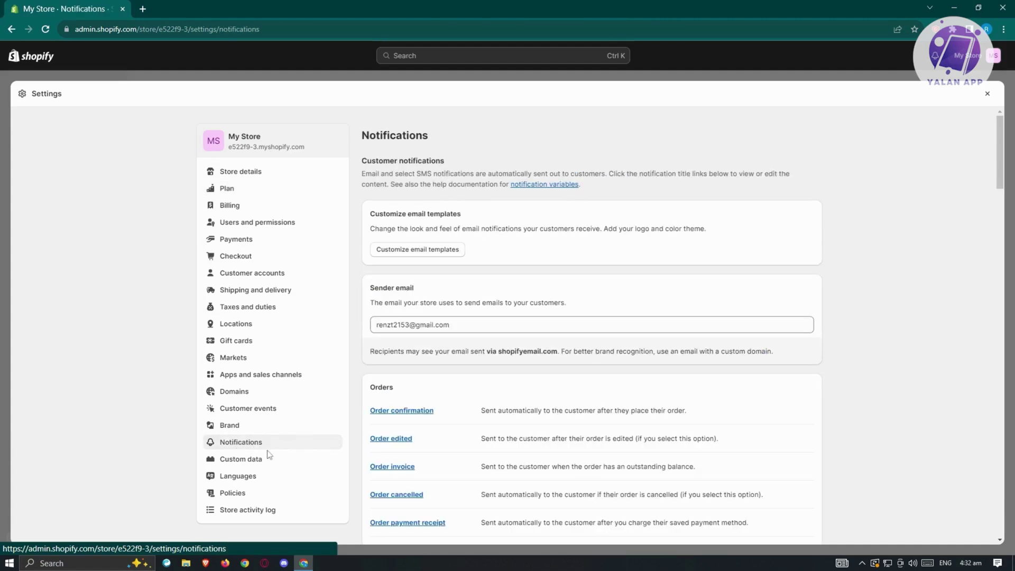
{"action": "scroll", "coordinate": [867, 296], "scroll_direction": "down", "scroll_amount": 2}
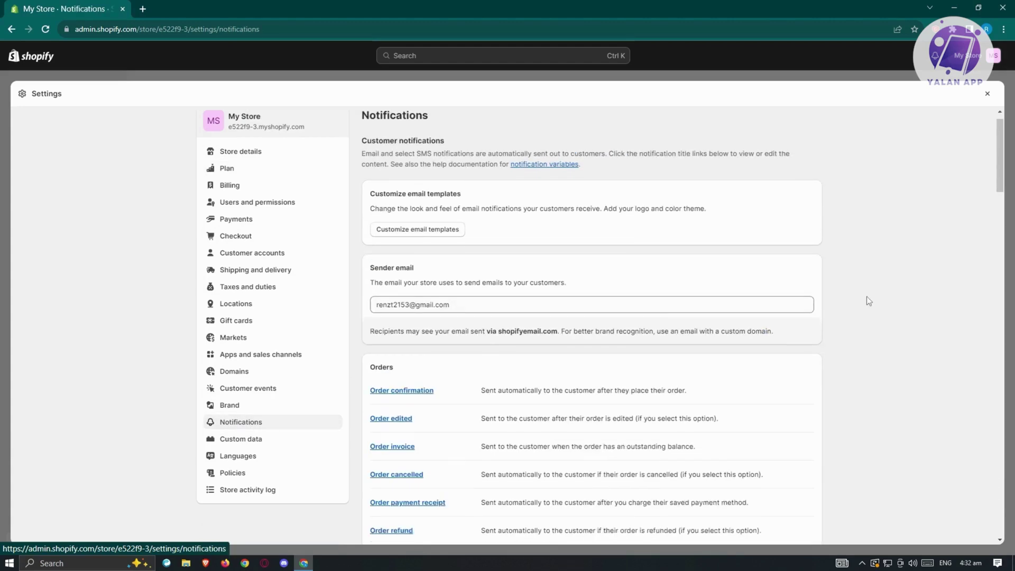
{"action": "scroll", "coordinate": [908, 349], "scroll_direction": "up", "scroll_amount": 2}
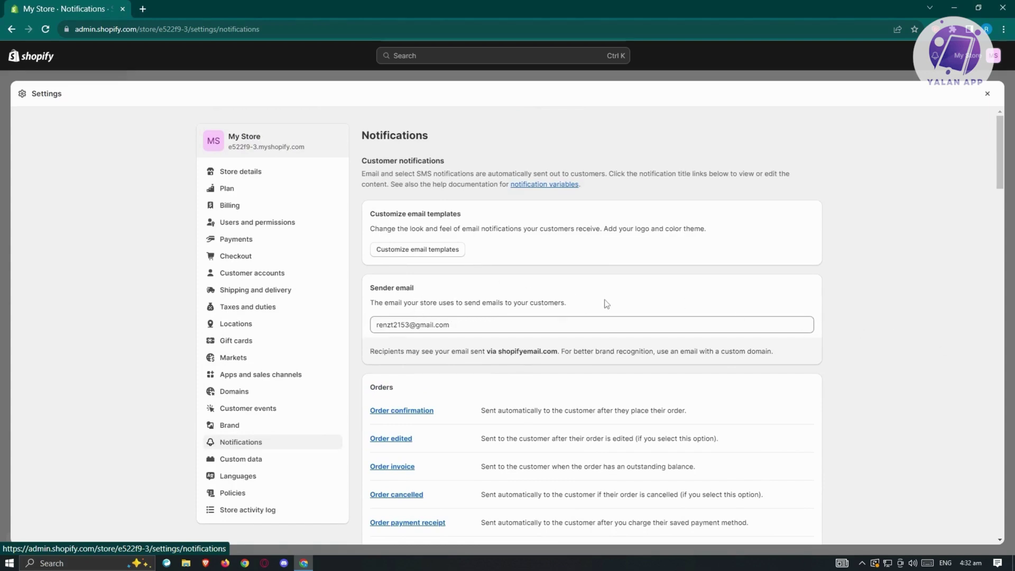
Select the address in the Sender email field to inspect it, then deselect it.
{"action": "triple_click", "coordinate": [466, 325]}
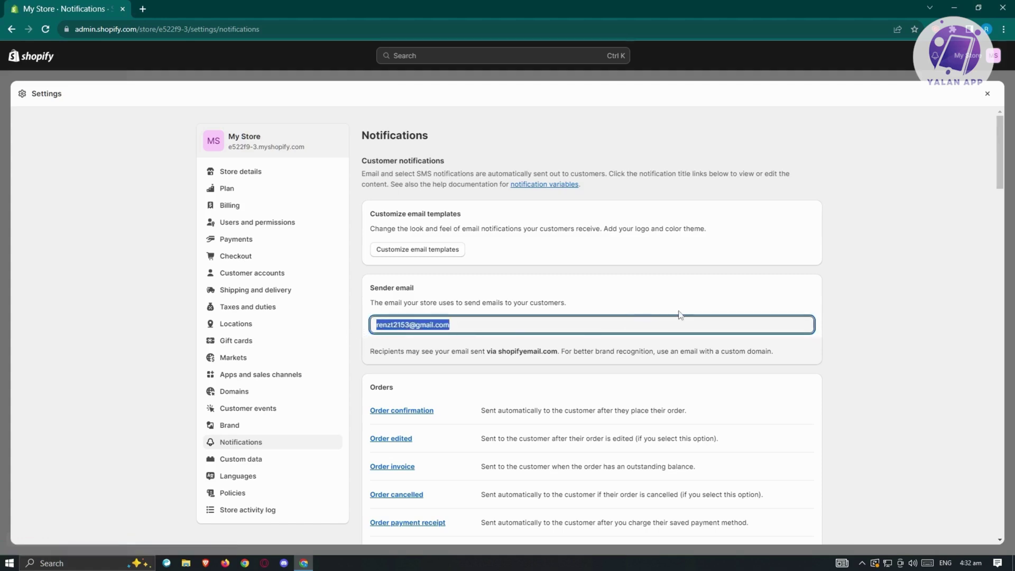
{"action": "left_click", "coordinate": [594, 307]}
{"action": "left_click", "coordinate": [468, 329]}
{"action": "left_click", "coordinate": [467, 345]}
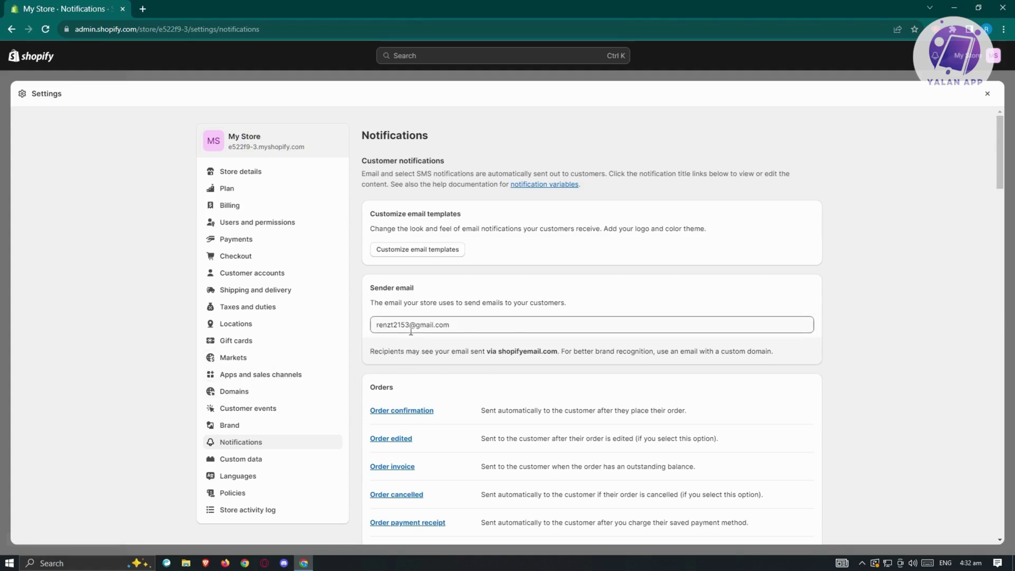
{"action": "left_click_drag", "start_coordinate": [454, 322], "coordinate": [371, 326]}
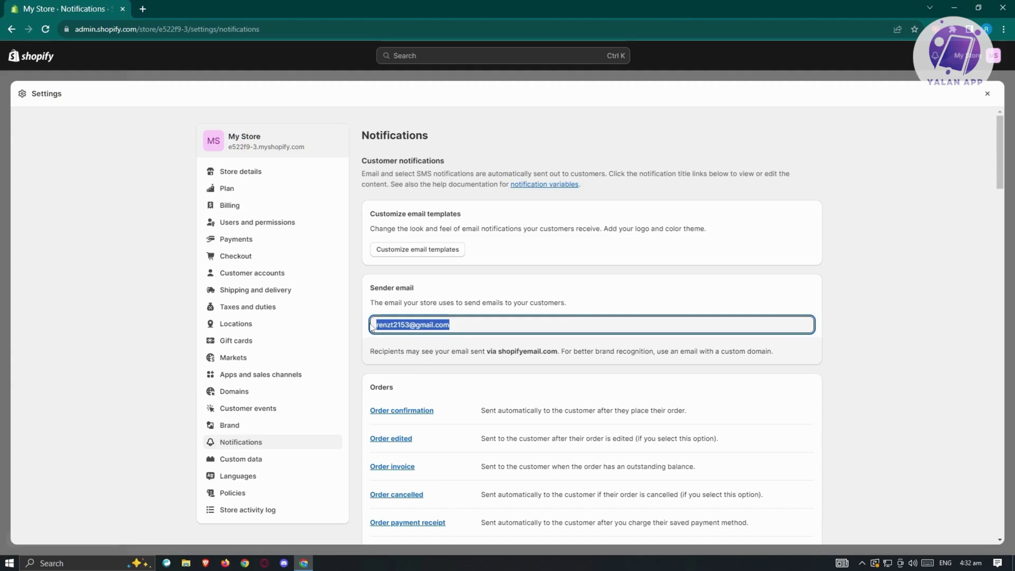
{"action": "left_click", "coordinate": [888, 275]}
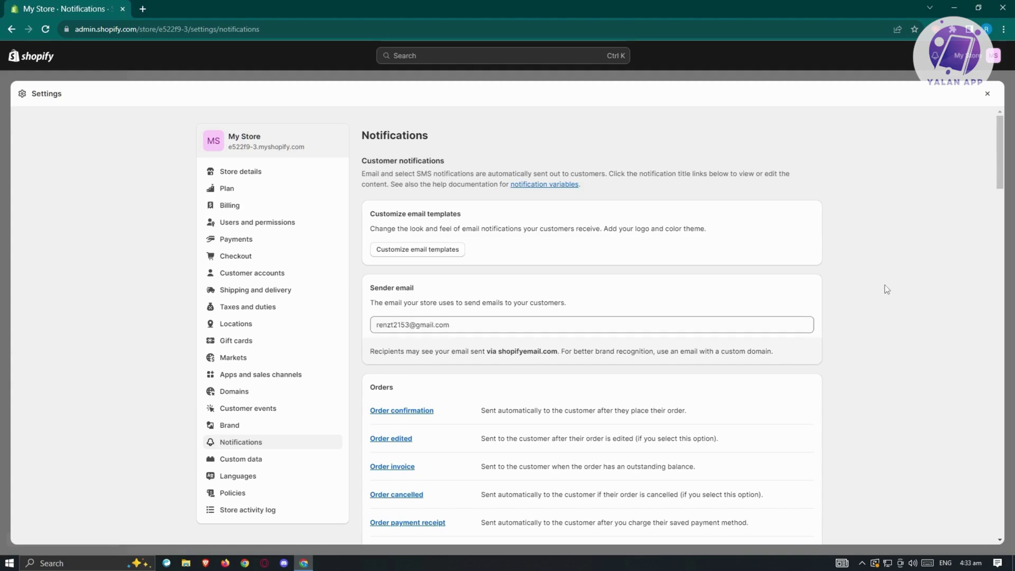
Scroll through the Orders notifications and go to Customize email templates.
{"action": "scroll", "coordinate": [886, 293], "scroll_direction": "down", "scroll_amount": 4}
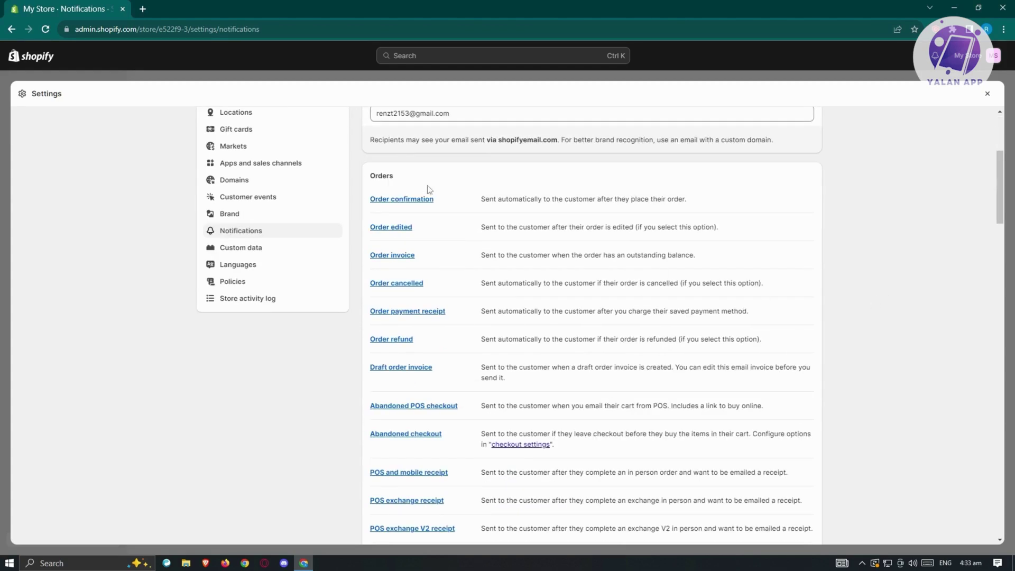
{"action": "left_click_drag", "start_coordinate": [372, 182], "coordinate": [410, 177]}
{"action": "scroll", "coordinate": [535, 184], "scroll_direction": "down", "scroll_amount": 3}
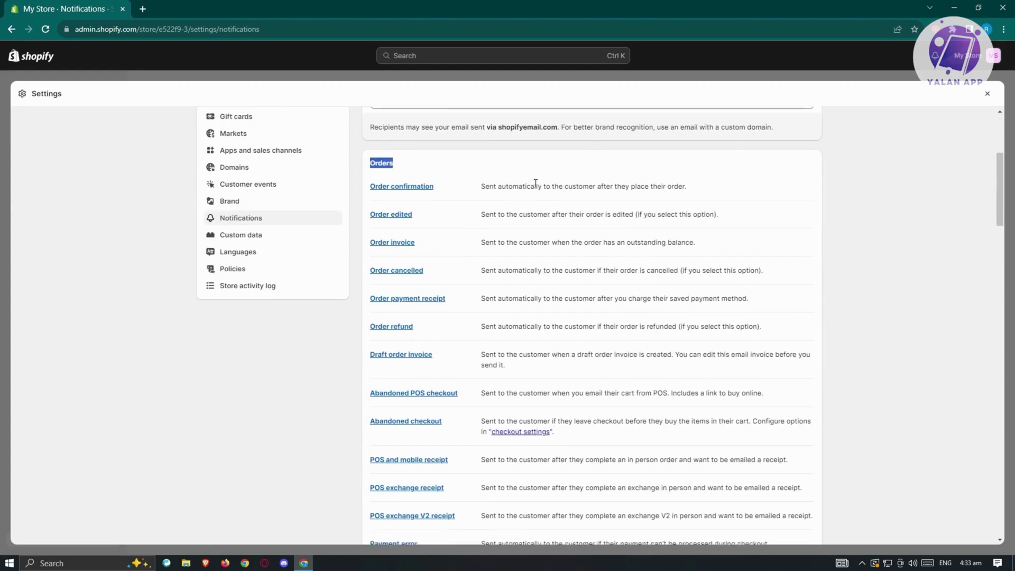
{"action": "scroll", "coordinate": [549, 207], "scroll_direction": "down", "scroll_amount": 4}
{"action": "scroll", "coordinate": [560, 238], "scroll_direction": "up", "scroll_amount": 8}
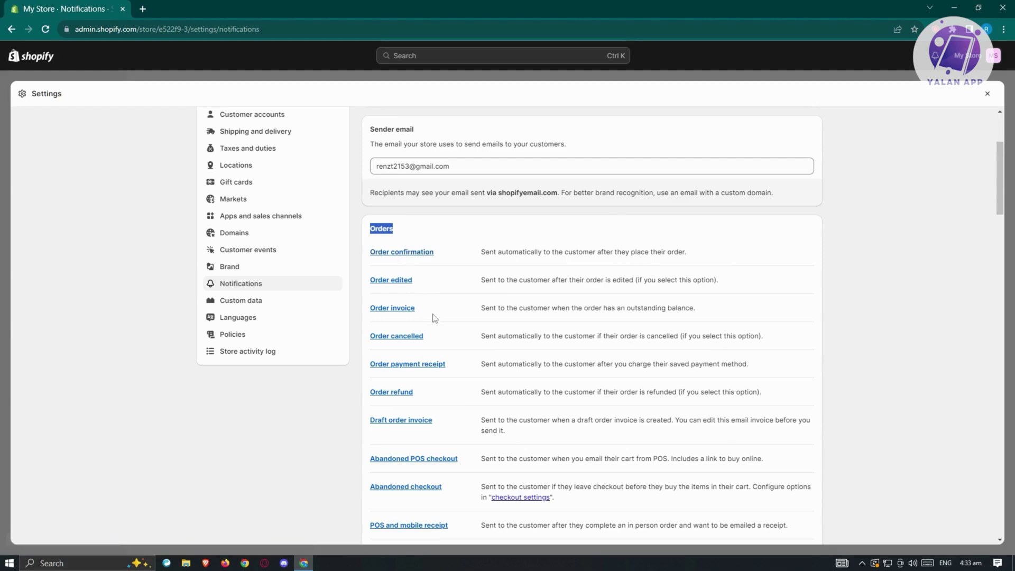
{"action": "scroll", "coordinate": [443, 340], "scroll_direction": "up", "scroll_amount": 3}
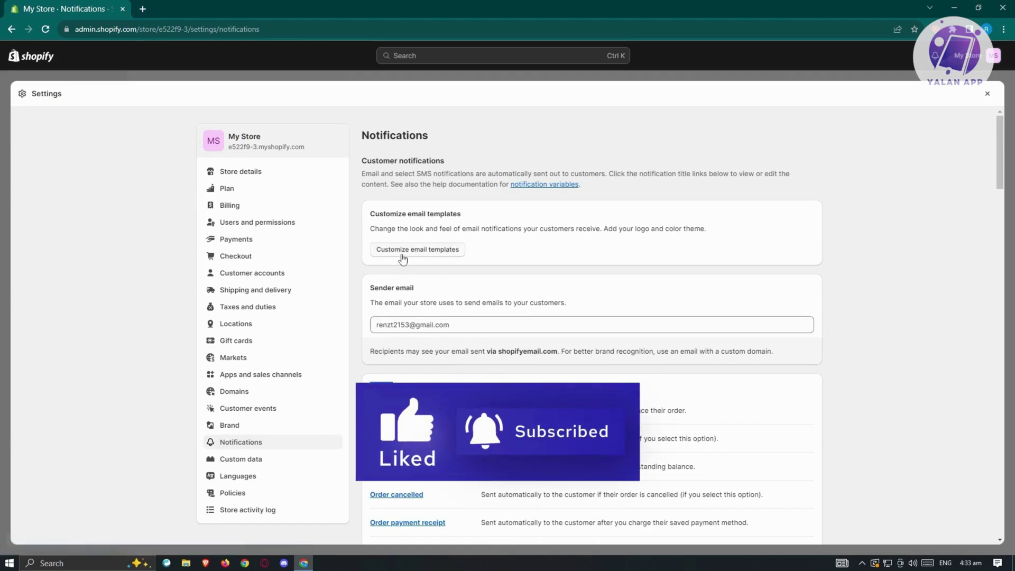
{"action": "left_click", "coordinate": [533, 250]}
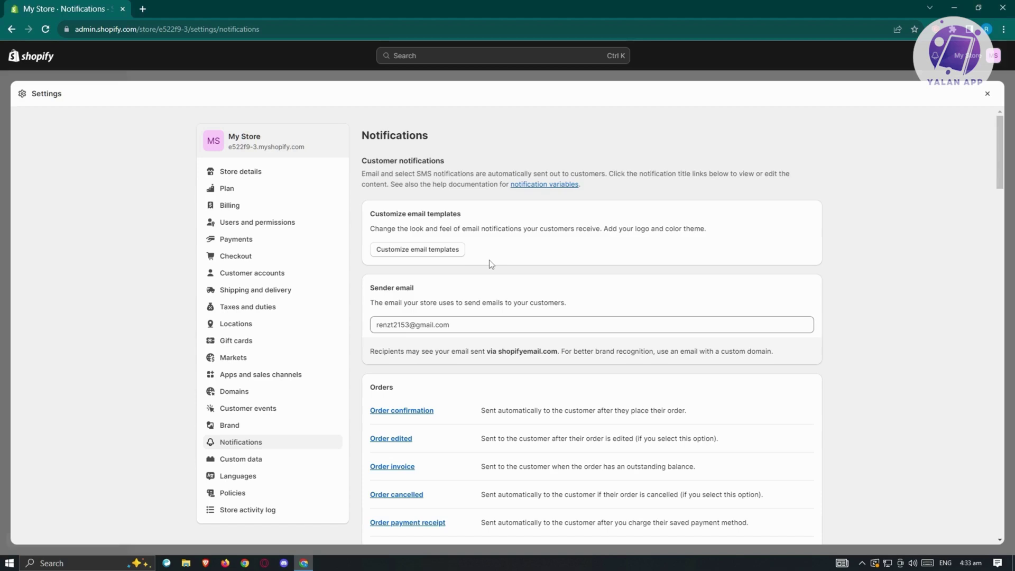
{"action": "left_click", "coordinate": [458, 253]}
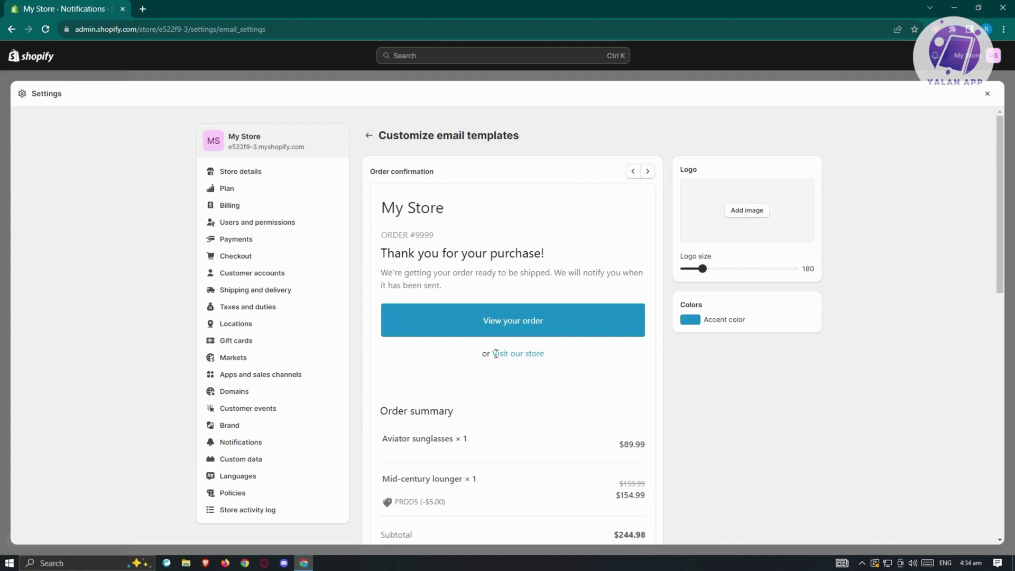
Pick red #ec2c2c in the Accent color picker and save the template settings.
{"action": "left_click", "coordinate": [691, 320]}
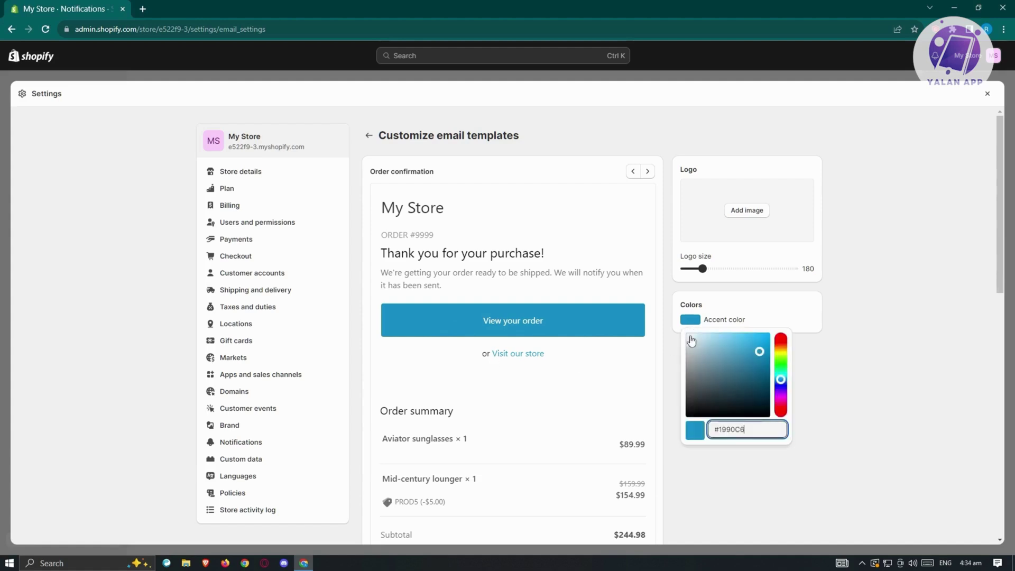
{"action": "left_click", "coordinate": [781, 339]}
{"action": "left_click", "coordinate": [754, 340]}
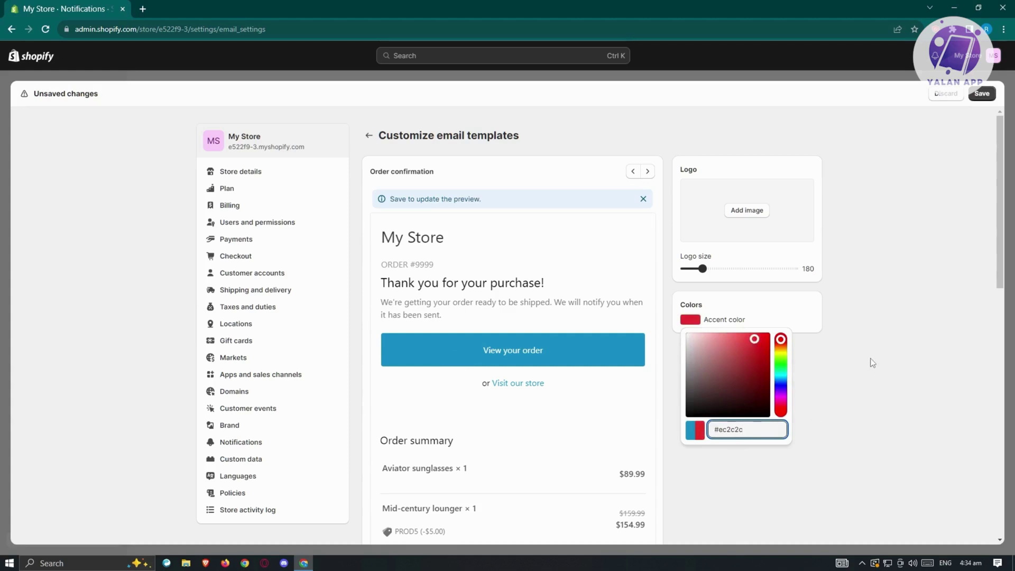
{"action": "left_click", "coordinate": [878, 338]}
{"action": "left_click", "coordinate": [878, 336]}
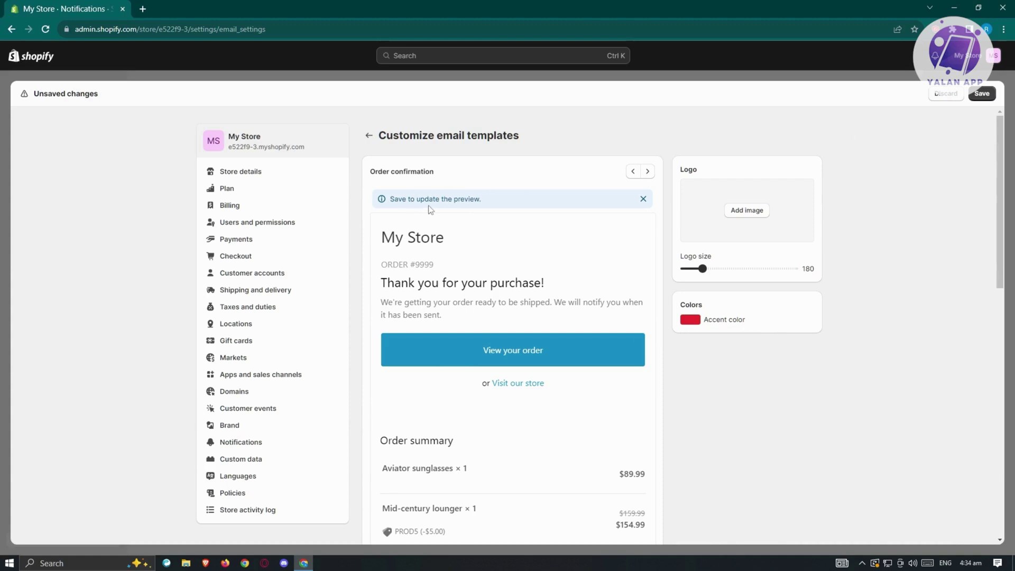
{"action": "left_click", "coordinate": [984, 96]}
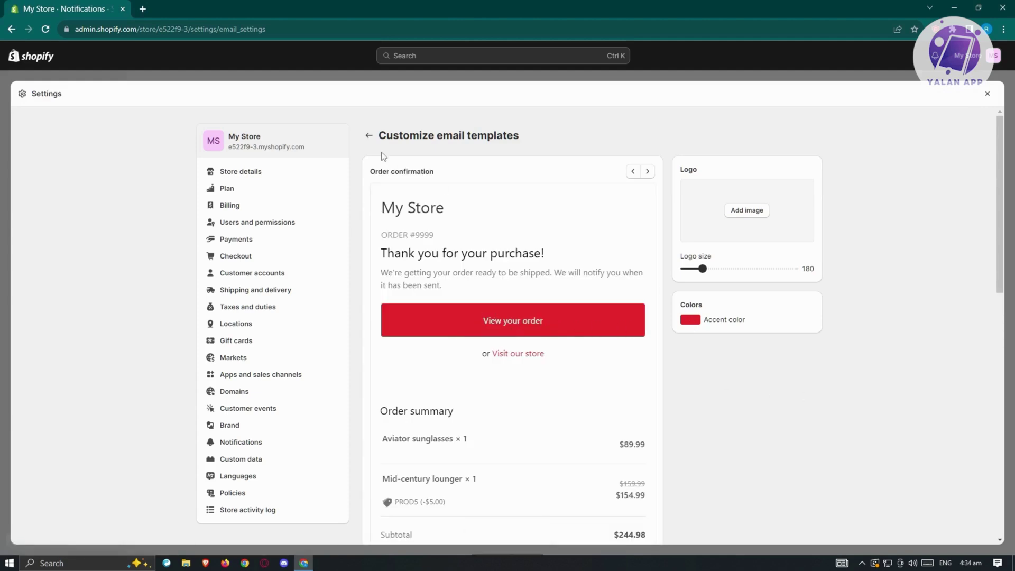
Return to Notifications and open the Order confirmation notification.
{"action": "left_click", "coordinate": [369, 136]}
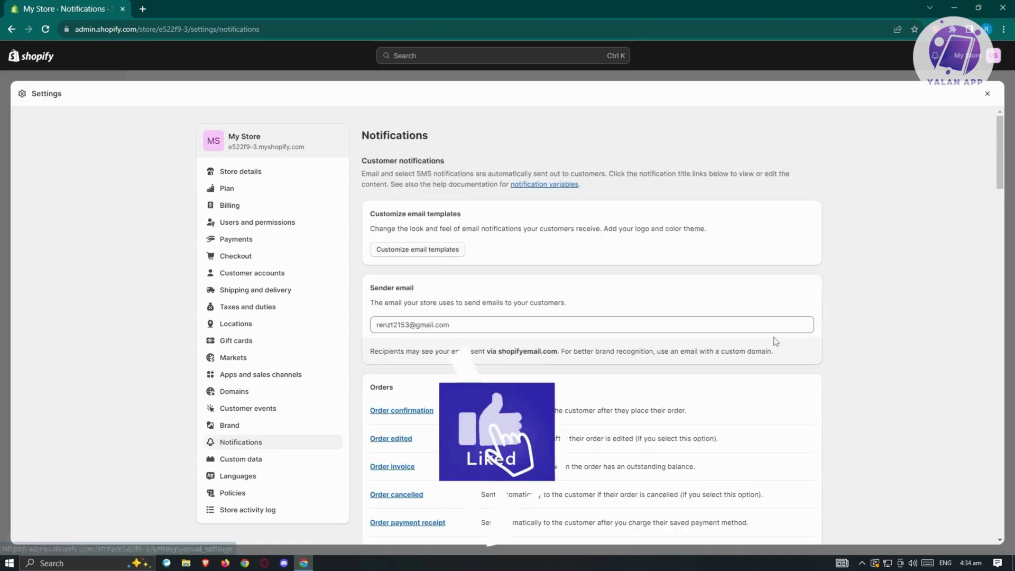
{"action": "scroll", "coordinate": [859, 341], "scroll_direction": "down", "scroll_amount": 2}
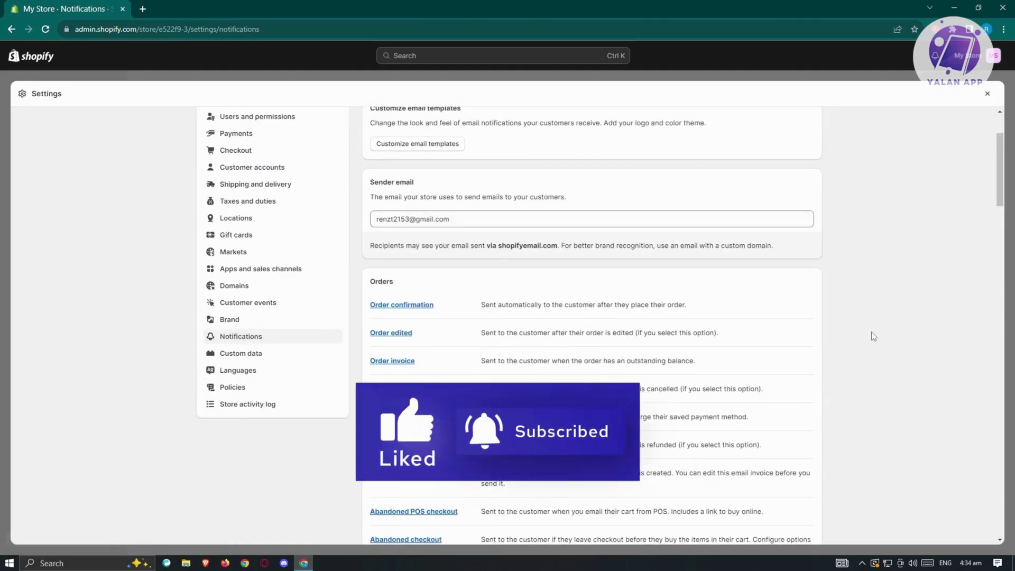
{"action": "left_click", "coordinate": [407, 307]}
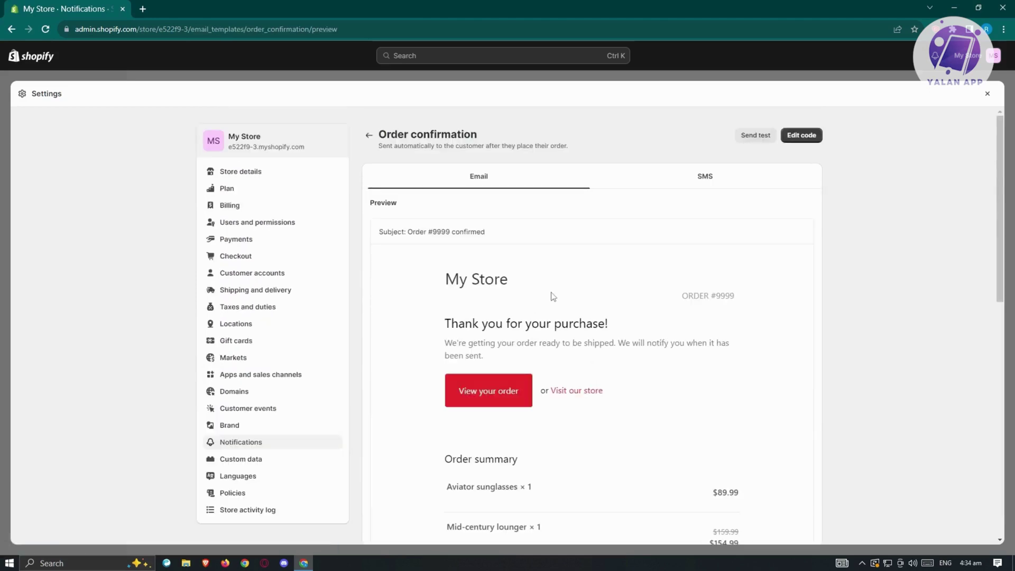
{"action": "scroll", "coordinate": [638, 280], "scroll_direction": "down", "scroll_amount": 5}
{"action": "scroll", "coordinate": [698, 296], "scroll_direction": "up", "scroll_amount": 5}
Review the SMS version's thank-you message and order link, then return to the email preview.
{"action": "left_click", "coordinate": [698, 180]}
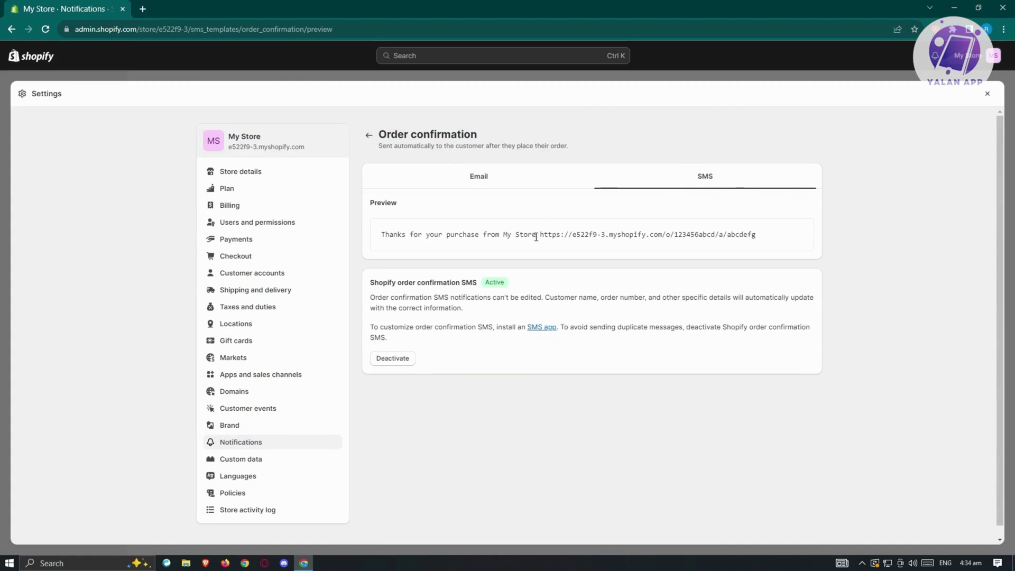
{"action": "left_click_drag", "start_coordinate": [537, 237], "coordinate": [370, 238]}
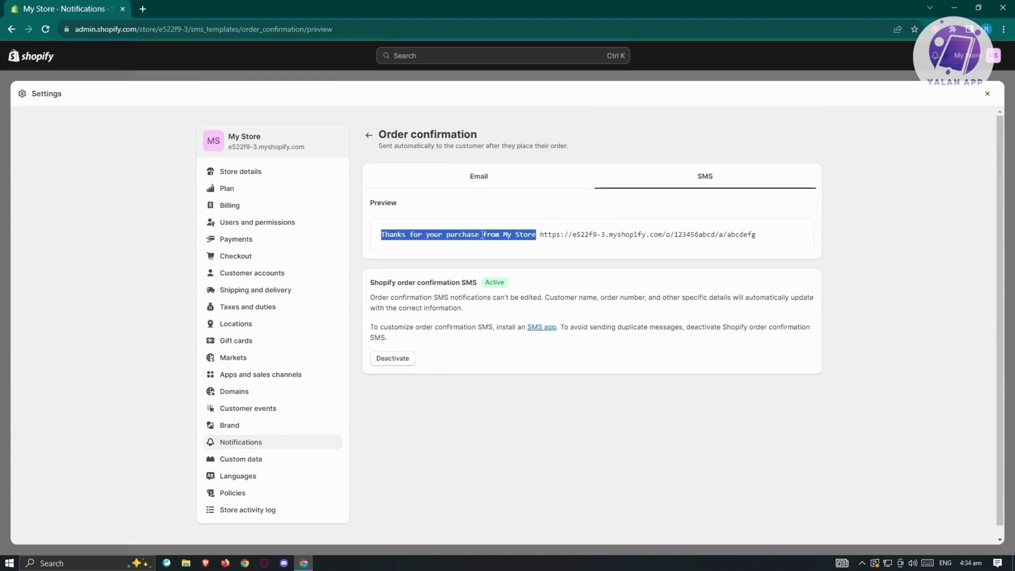
{"action": "left_click_drag", "start_coordinate": [769, 234], "coordinate": [382, 236]}
{"action": "left_click", "coordinate": [516, 191]}
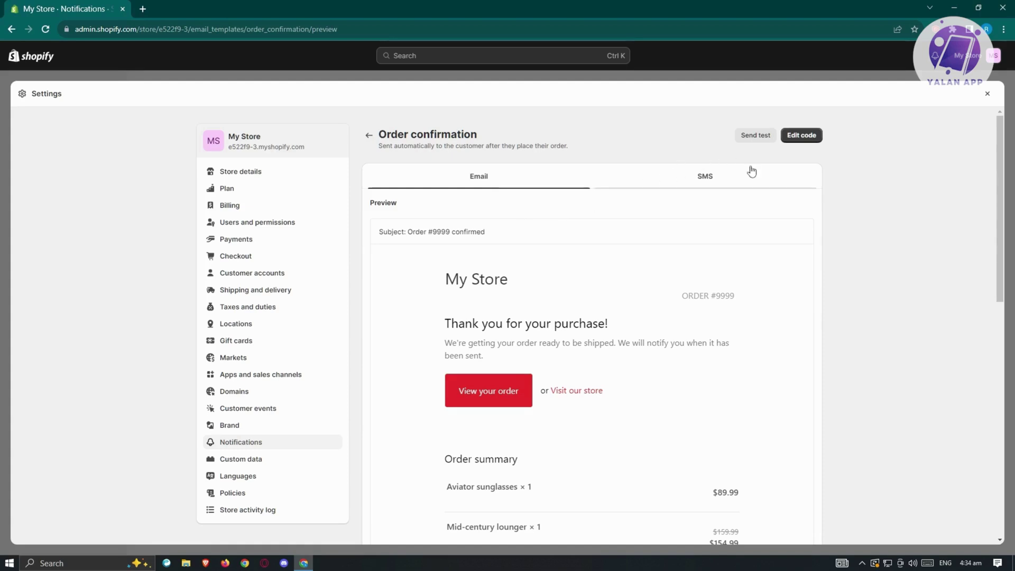
In the Order confirmation code, select 'Thank you for your purchase' on line 5 and preview.
{"action": "left_click", "coordinate": [802, 135]}
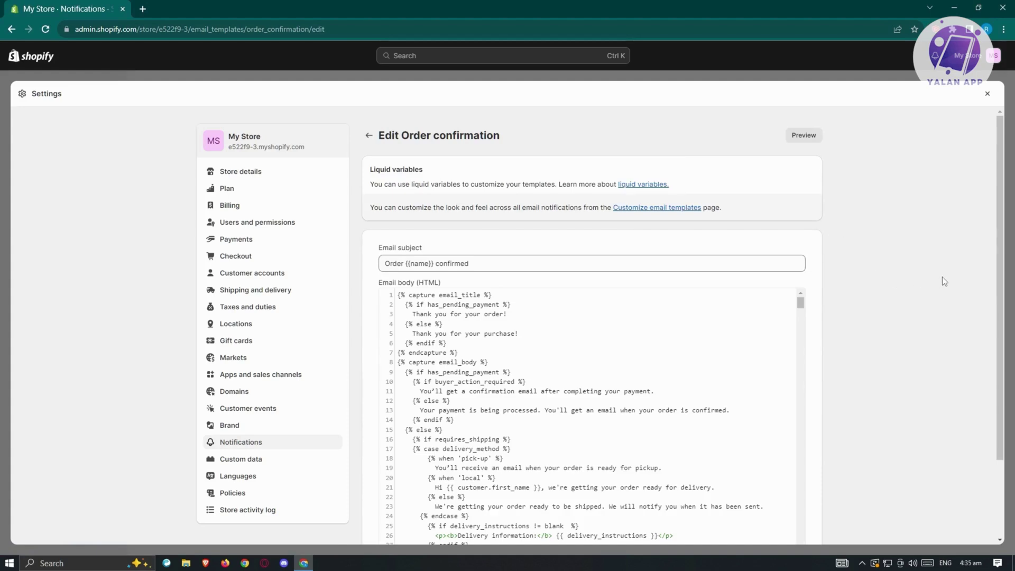
{"action": "scroll", "coordinate": [938, 299], "scroll_direction": "down", "scroll_amount": 2}
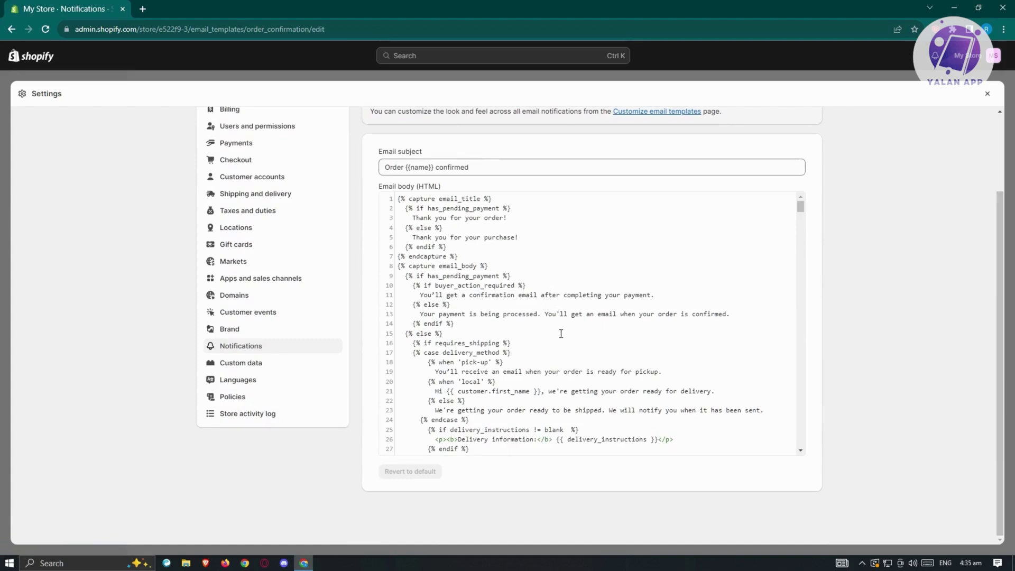
{"action": "scroll", "coordinate": [582, 337], "scroll_direction": "up", "scroll_amount": 2}
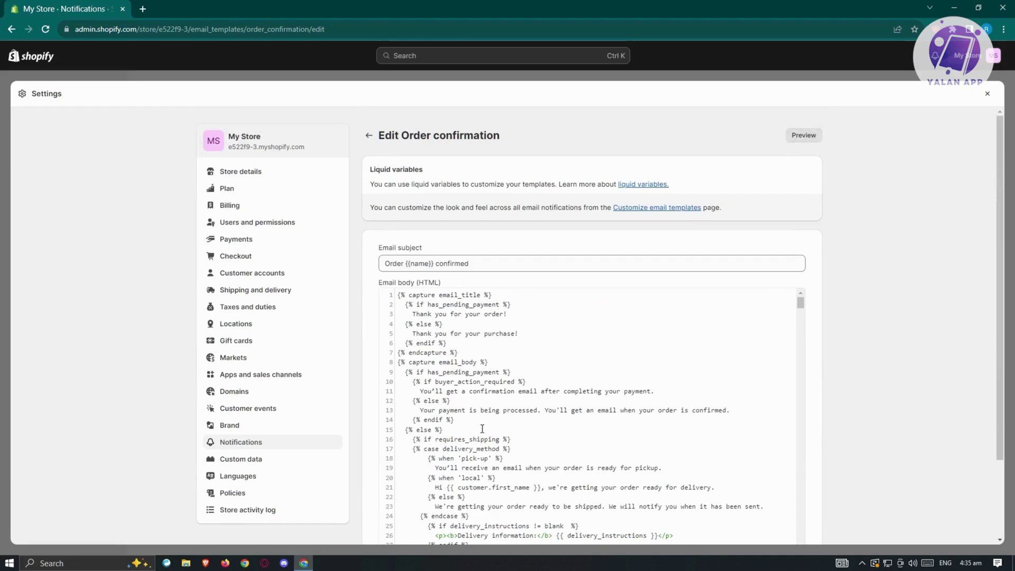
{"action": "left_click", "coordinate": [415, 334]}
{"action": "left_click_drag", "start_coordinate": [413, 335], "coordinate": [515, 334]}
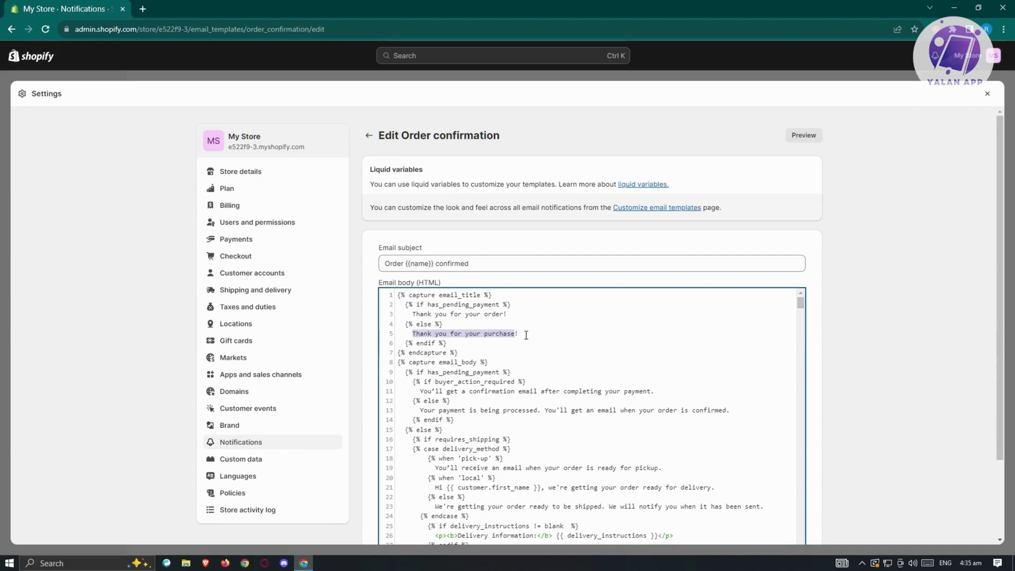
{"action": "left_click", "coordinate": [802, 137]}
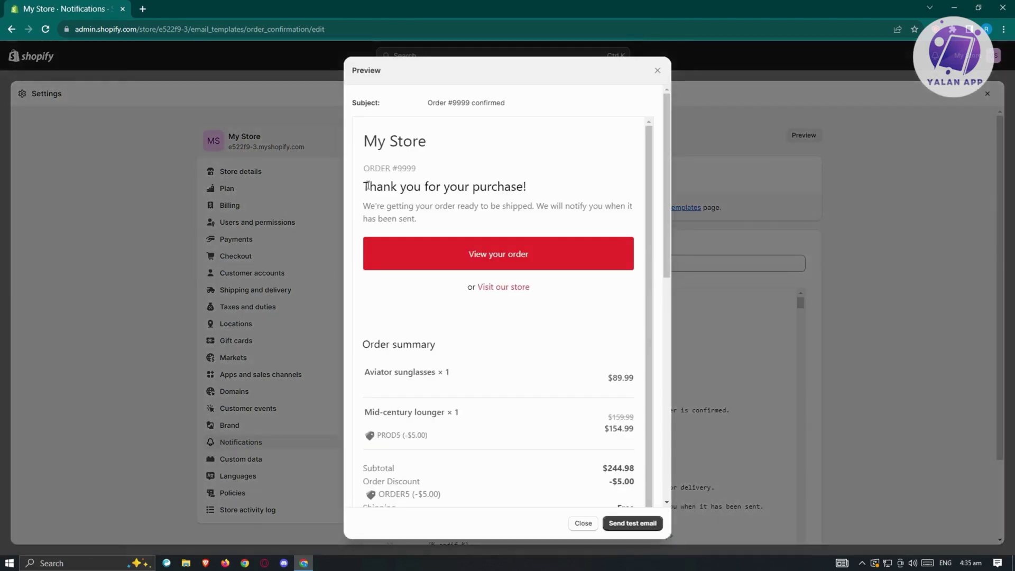
Shorten the line 5 title to 'Thank you!', save, and preview the email.
{"action": "left_click_drag", "start_coordinate": [364, 186], "coordinate": [542, 186]}
{"action": "left_click", "coordinate": [658, 71]}
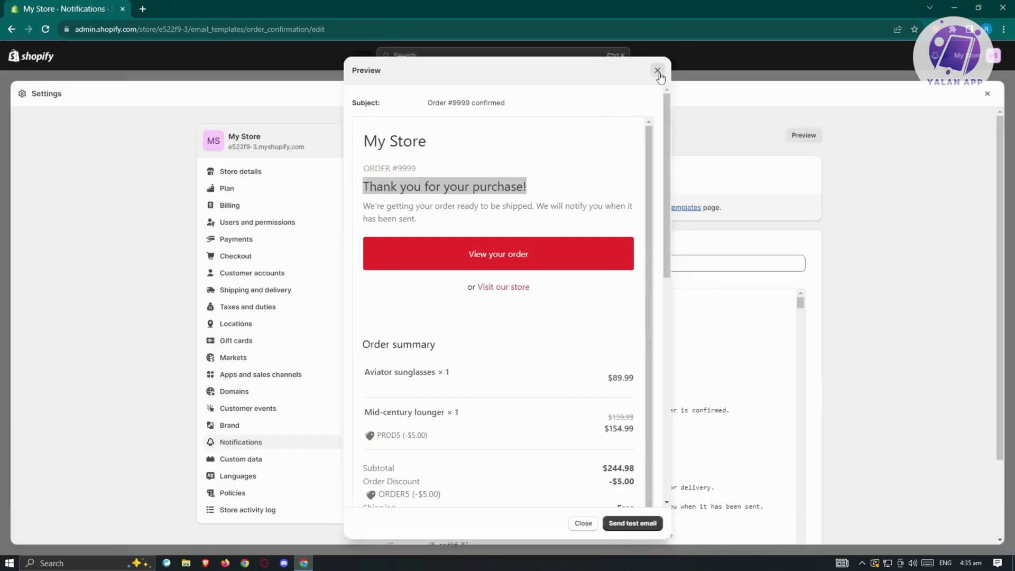
{"action": "left_click_drag", "start_coordinate": [523, 333], "coordinate": [451, 338]}
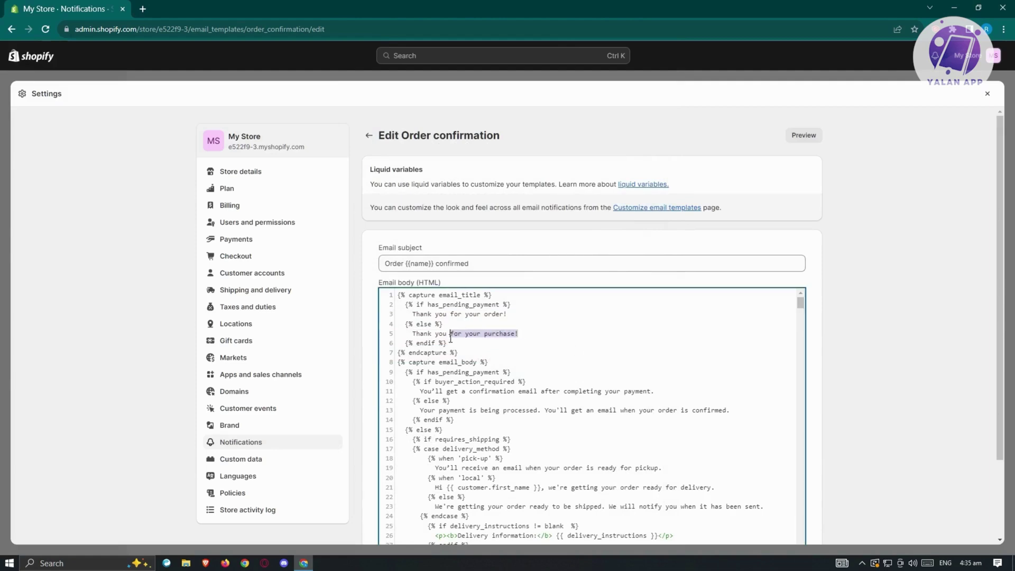
{"action": "key", "text": "BackSpace"}
{"action": "key", "text": "BackSpace"}
{"action": "type", "text": "!"}
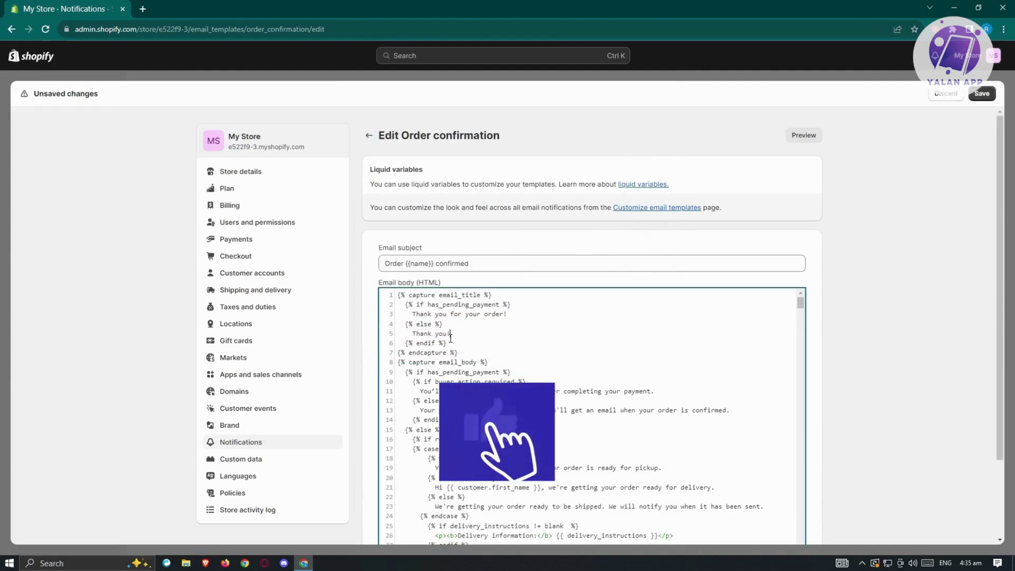
{"action": "left_click", "coordinate": [987, 95]}
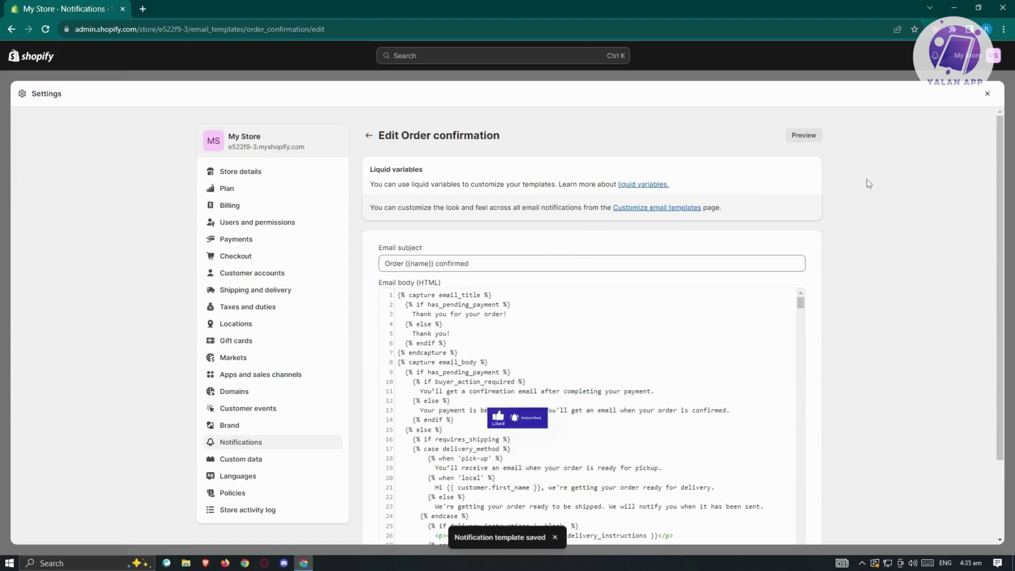
{"action": "left_click", "coordinate": [813, 138]}
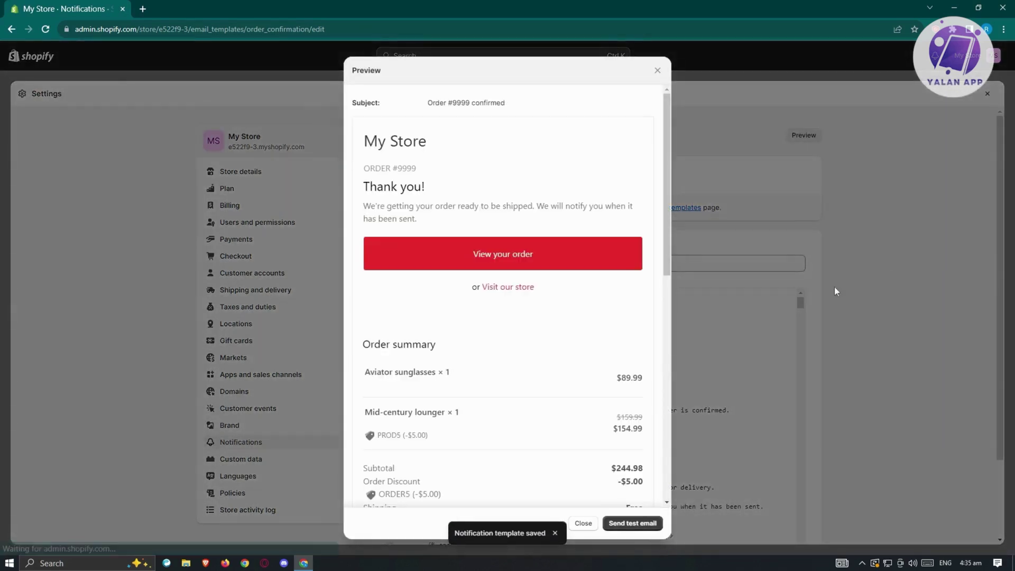
Undo back to 'Thank you for your purchase!', save the template, and reopen the preview.
{"action": "left_click", "coordinate": [657, 70]}
{"action": "left_click", "coordinate": [582, 332]}
{"action": "key", "text": "BackSpace"}
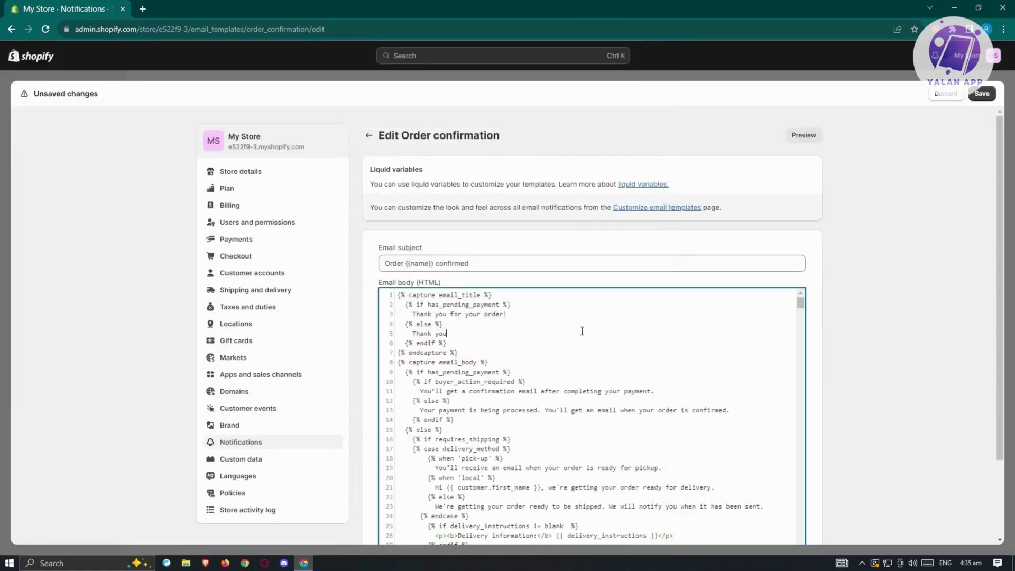
{"action": "key", "text": "ctrl+z"}
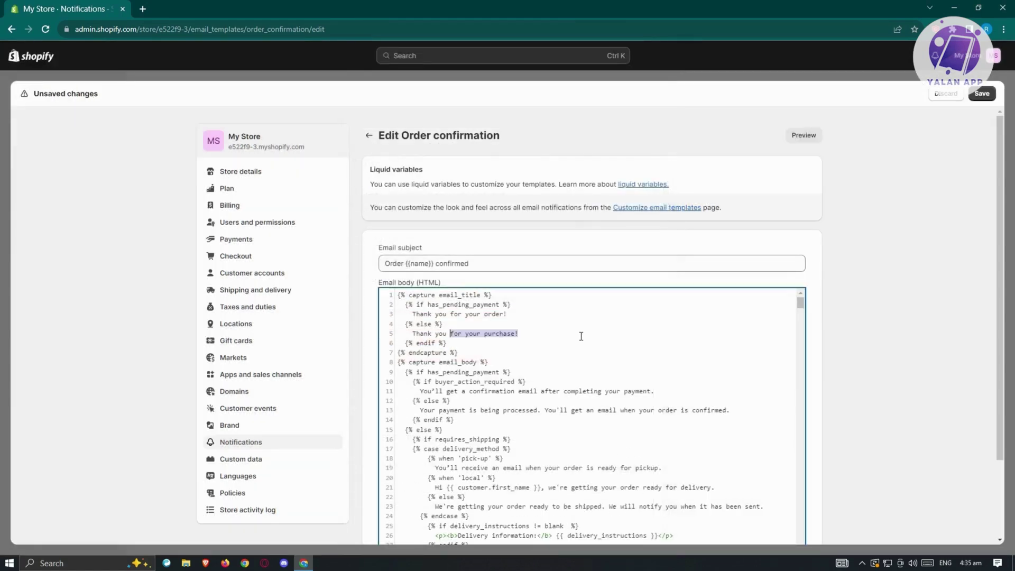
{"action": "left_click", "coordinate": [553, 334]}
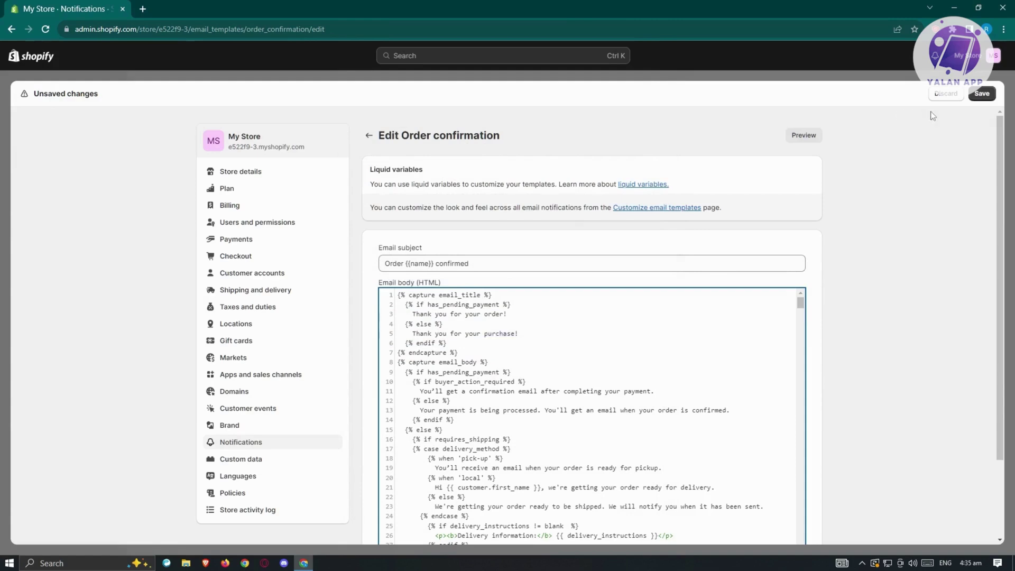
{"action": "left_click", "coordinate": [984, 96]}
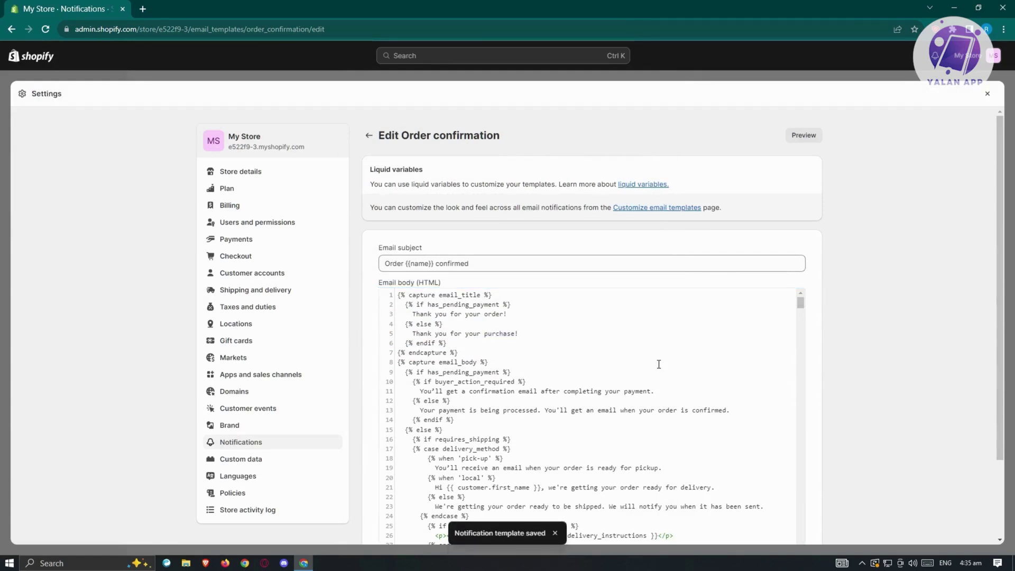
{"action": "left_click", "coordinate": [804, 136]}
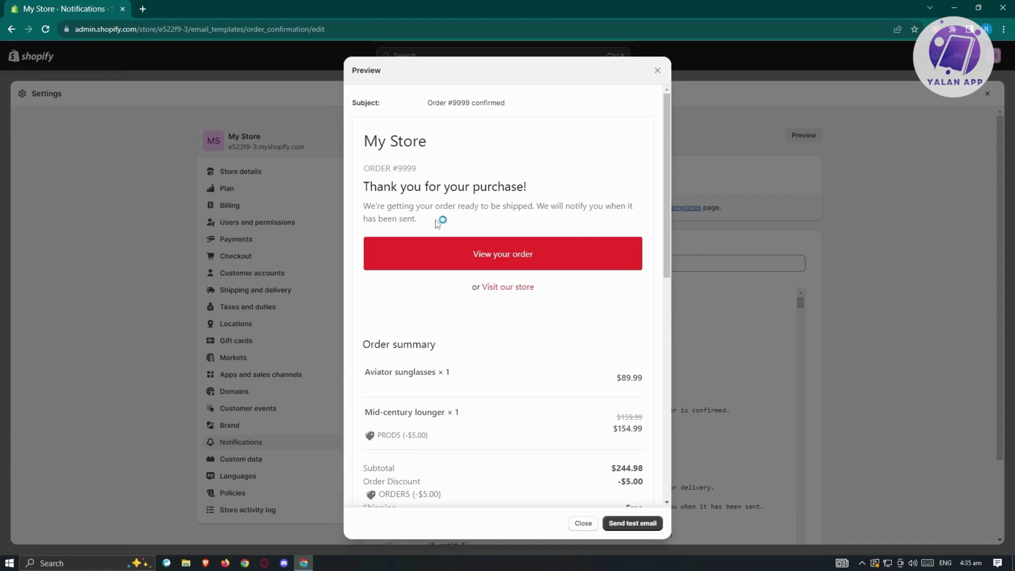
Copy the shipping-notice paragraph from the email preview, then close the preview.
{"action": "left_click_drag", "start_coordinate": [417, 219], "coordinate": [367, 209]}
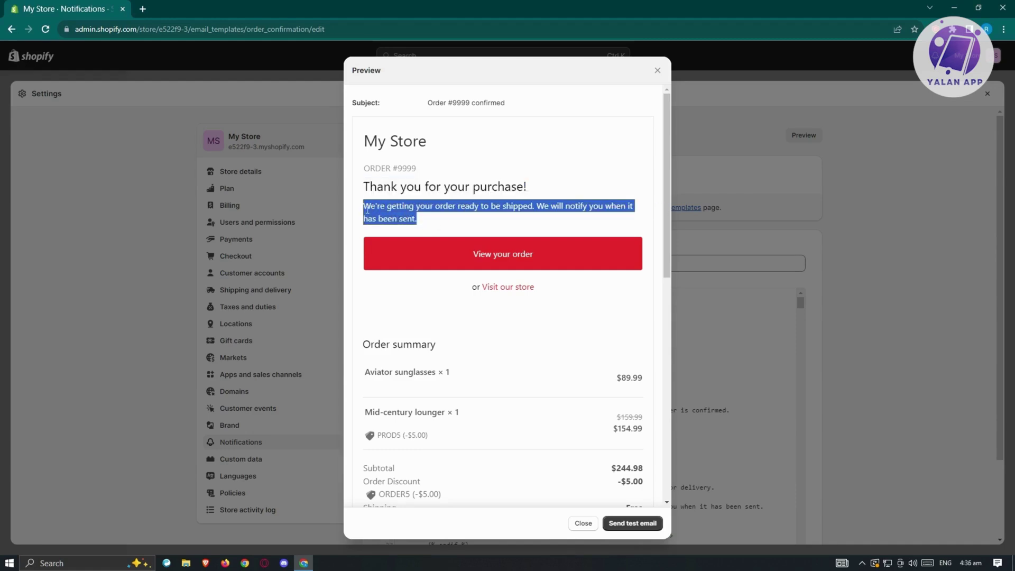
{"action": "right_click", "coordinate": [382, 208]}
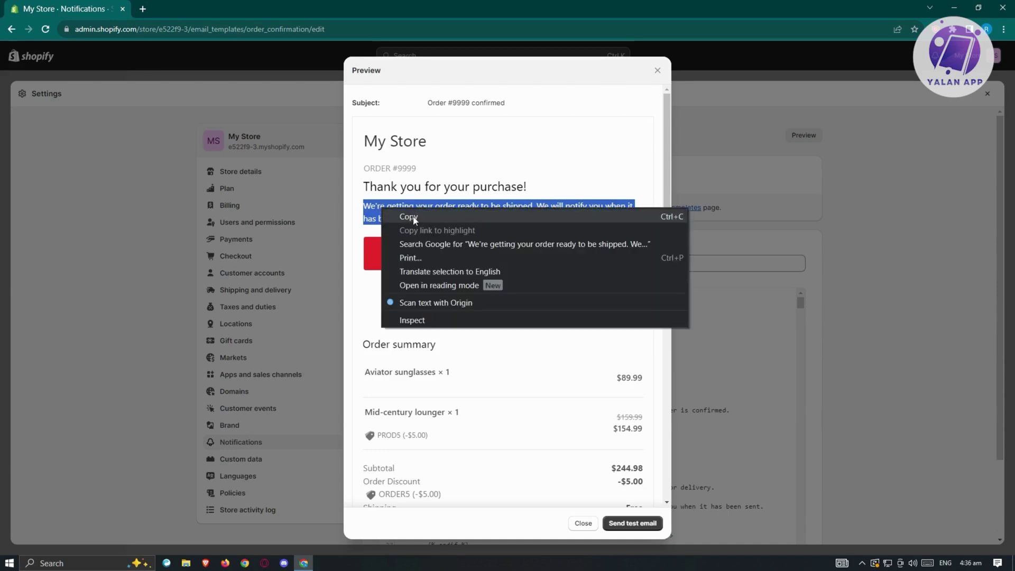
{"action": "left_click", "coordinate": [407, 214]}
{"action": "left_click", "coordinate": [655, 71]}
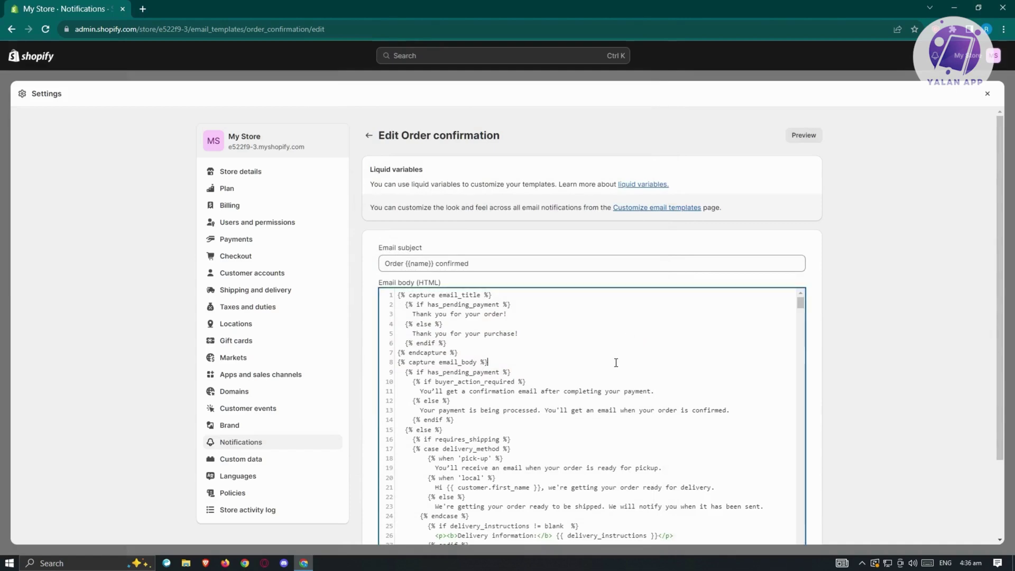
Find the pasted shipping sentence via Ctrl+F and delete 'We will notify you when it has been sent.' from line 23.
{"action": "scroll", "coordinate": [919, 350], "scroll_direction": "down", "scroll_amount": 2}
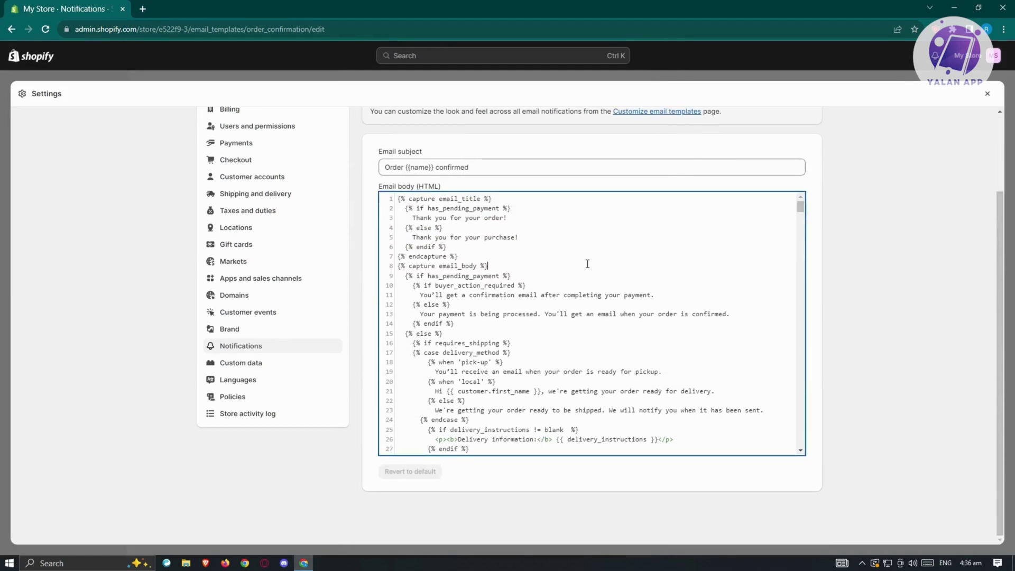
{"action": "key", "text": "ctrl+f"}
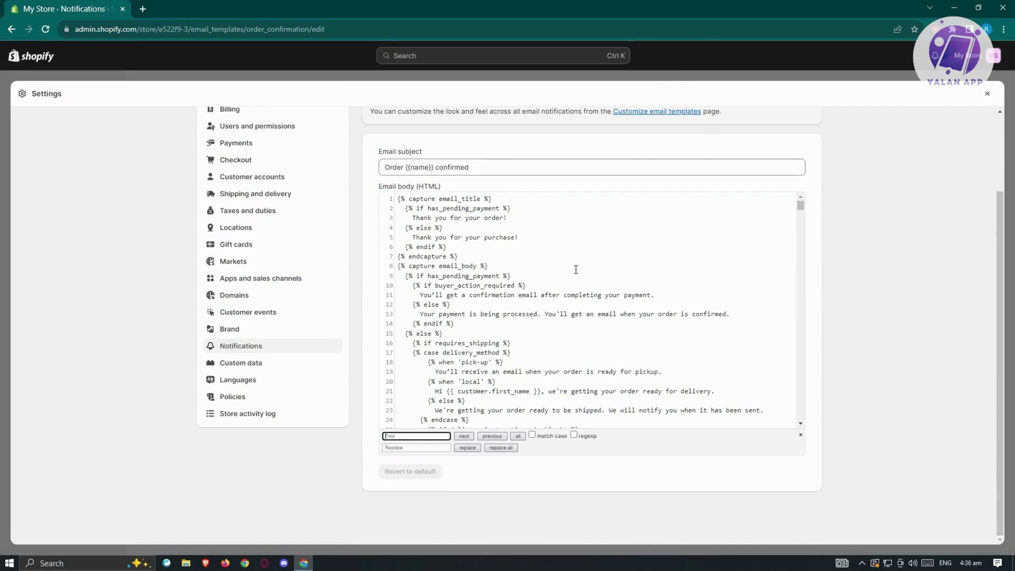
{"action": "key", "text": "ctrl+v"}
{"action": "scroll", "coordinate": [629, 264], "scroll_direction": "down", "scroll_amount": 3}
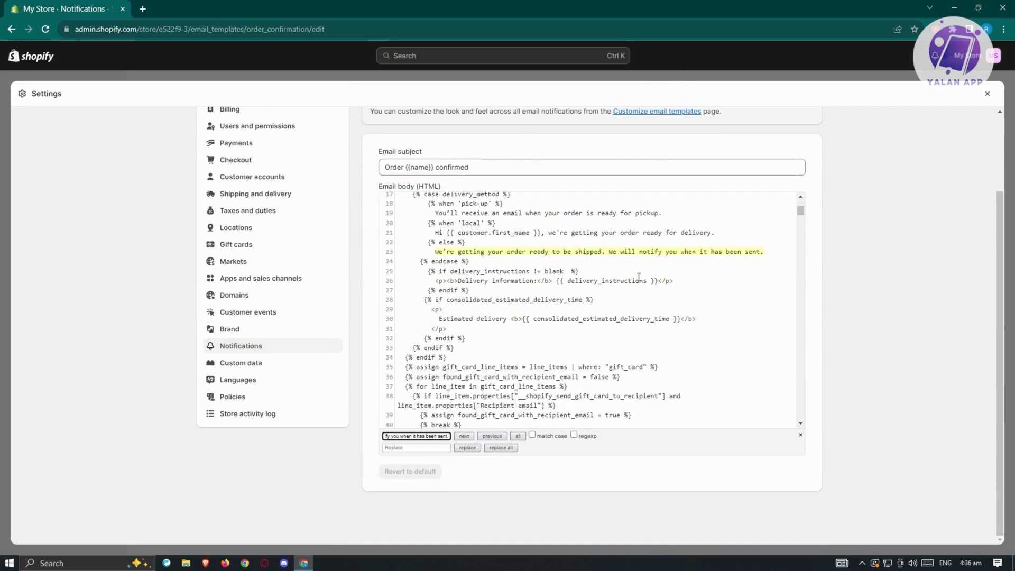
{"action": "left_click", "coordinate": [438, 250]}
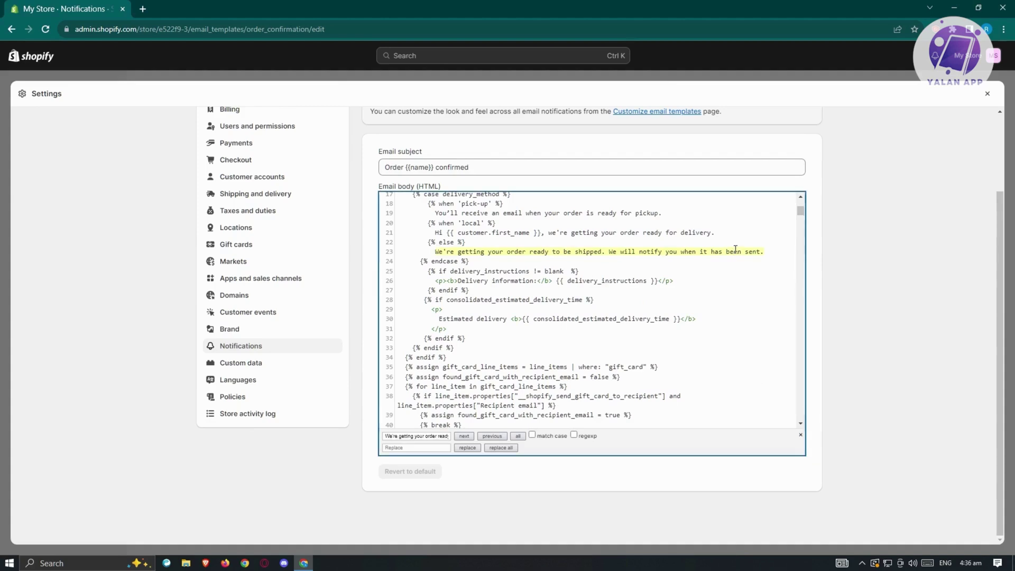
{"action": "left_click_drag", "start_coordinate": [769, 252], "coordinate": [602, 249]}
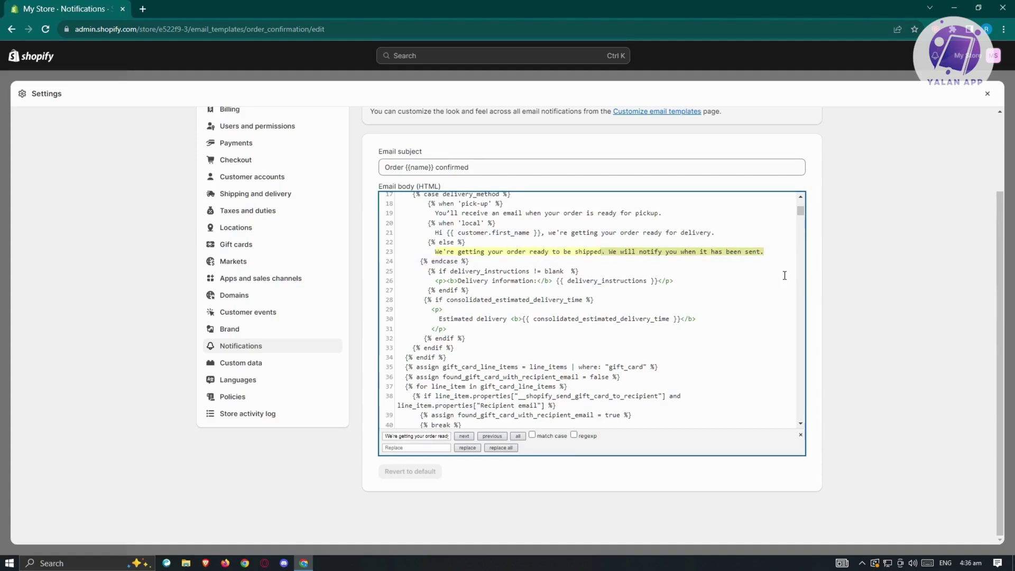
{"action": "key", "text": "BackSpace"}
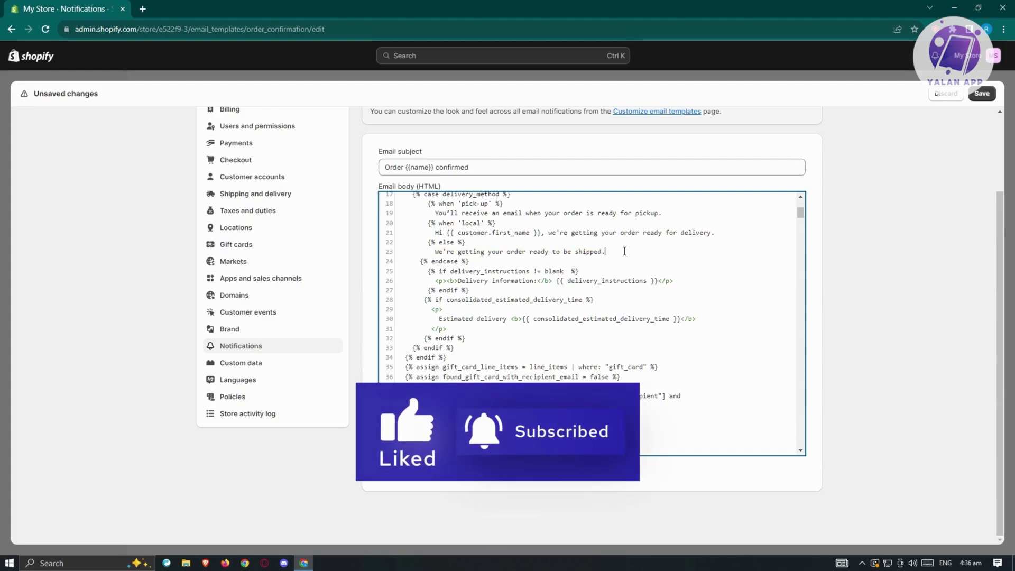
{"action": "scroll", "coordinate": [925, 234], "scroll_direction": "up", "scroll_amount": 3}
{"action": "left_click", "coordinate": [805, 135]}
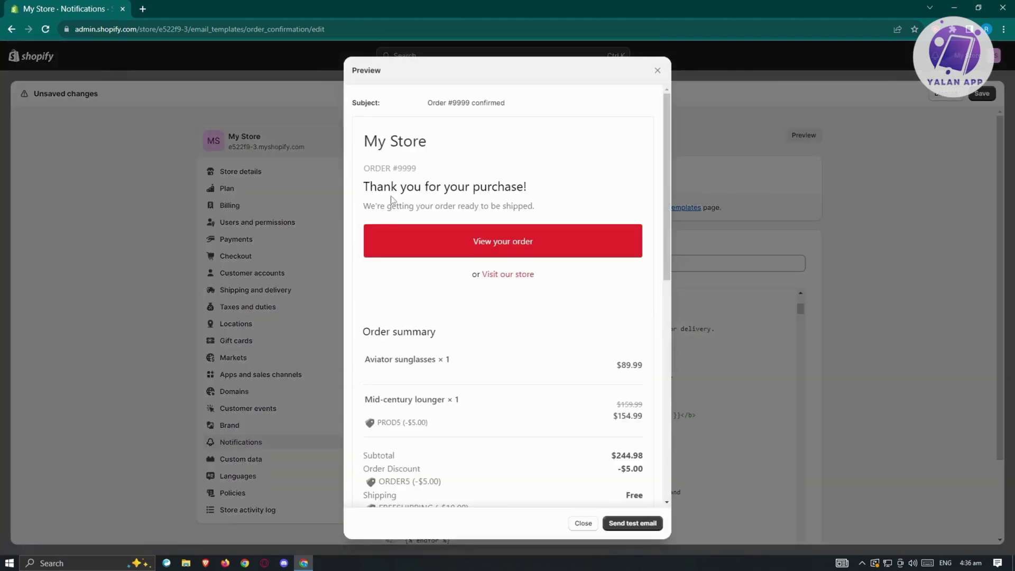
{"action": "left_click_drag", "start_coordinate": [367, 209], "coordinate": [580, 199]}
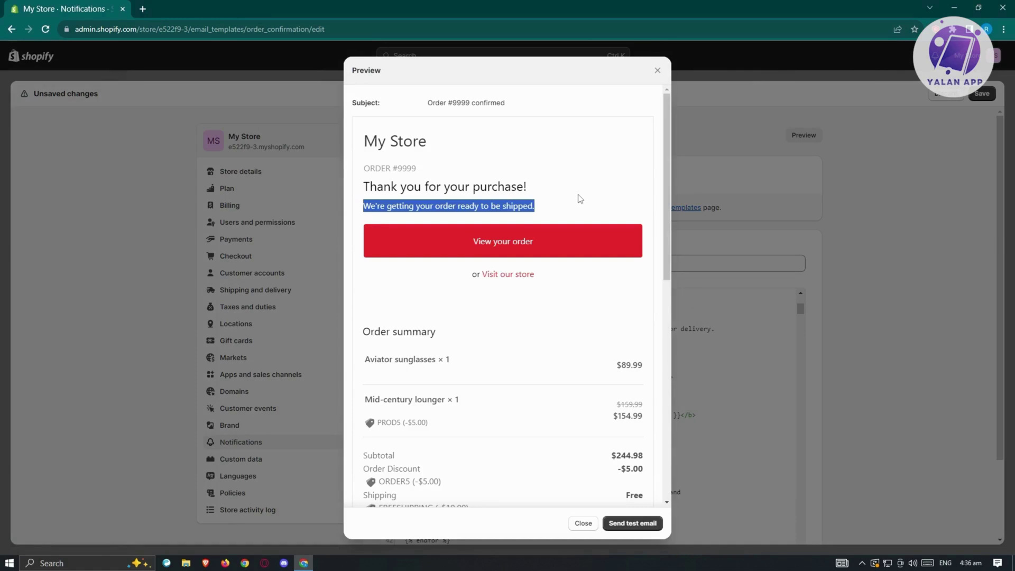
{"action": "left_click", "coordinate": [657, 70]}
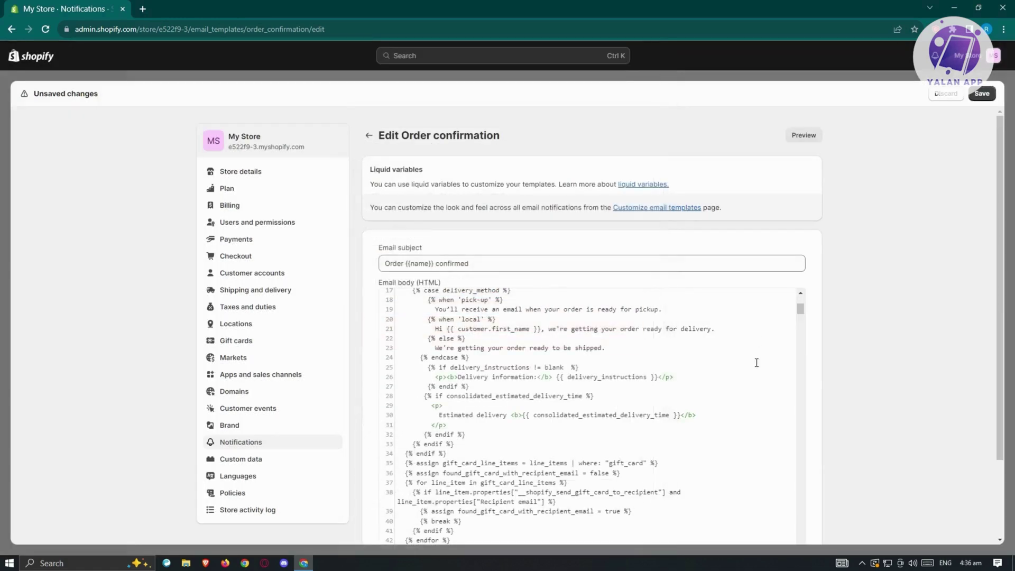
{"action": "scroll", "coordinate": [709, 398], "scroll_direction": "down", "scroll_amount": 2}
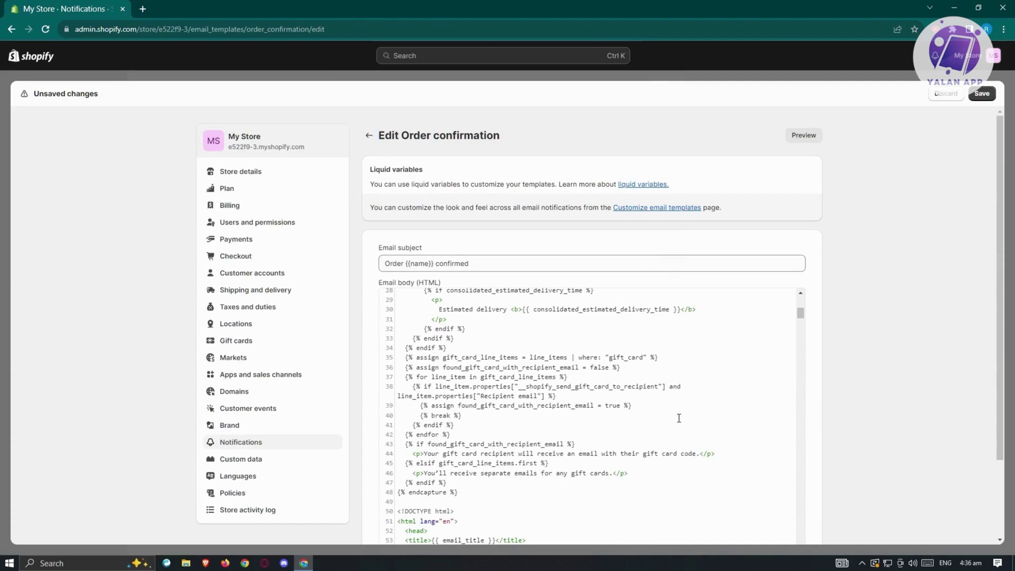
{"action": "scroll", "coordinate": [529, 407], "scroll_direction": "up", "scroll_amount": 2}
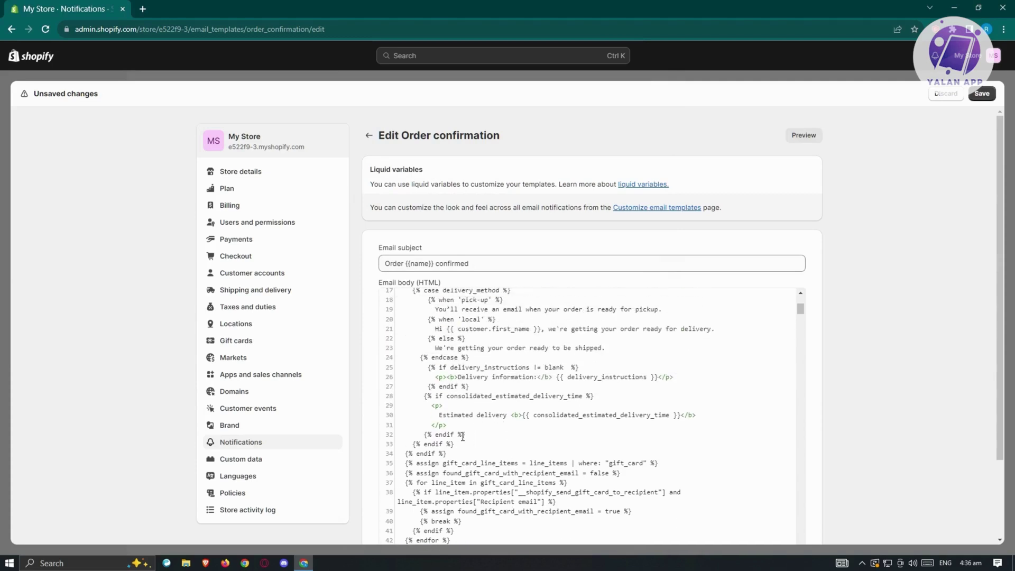
Drag-select the delivery_instructions if block spanning lines 25–28 of the email body code.
{"action": "double_click", "coordinate": [443, 367]}
{"action": "left_click_drag", "start_coordinate": [480, 366], "coordinate": [614, 379]}
{"action": "left_click_drag", "start_coordinate": [428, 367], "coordinate": [495, 389]}
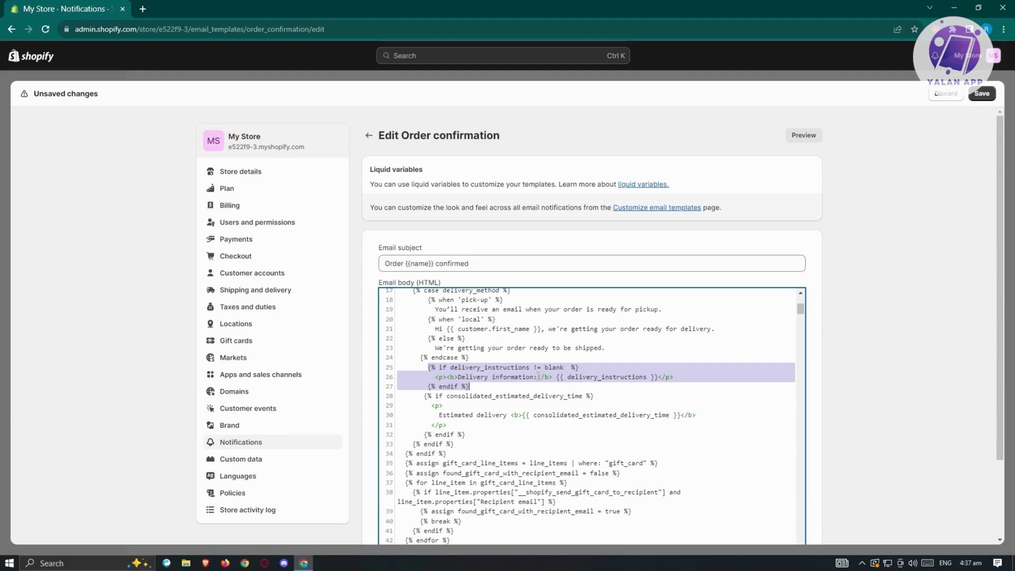
{"action": "left_click_drag", "start_coordinate": [458, 377], "coordinate": [537, 376]}
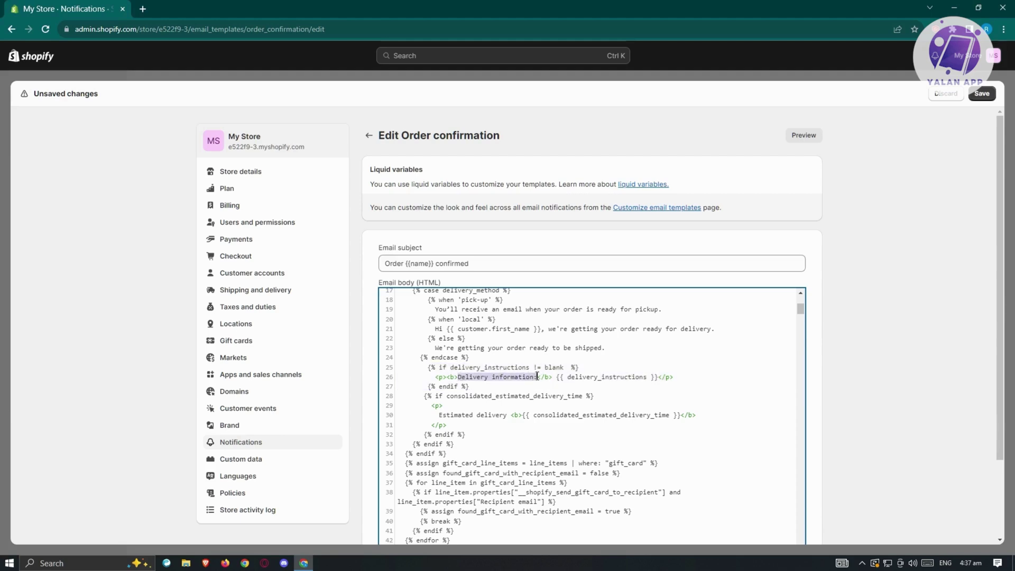
{"action": "left_click_drag", "start_coordinate": [428, 367], "coordinate": [602, 365]}
{"action": "left_click", "coordinate": [470, 381]}
{"action": "left_click_drag", "start_coordinate": [458, 376], "coordinate": [537, 382]}
{"action": "left_click_drag", "start_coordinate": [428, 367], "coordinate": [626, 400]}
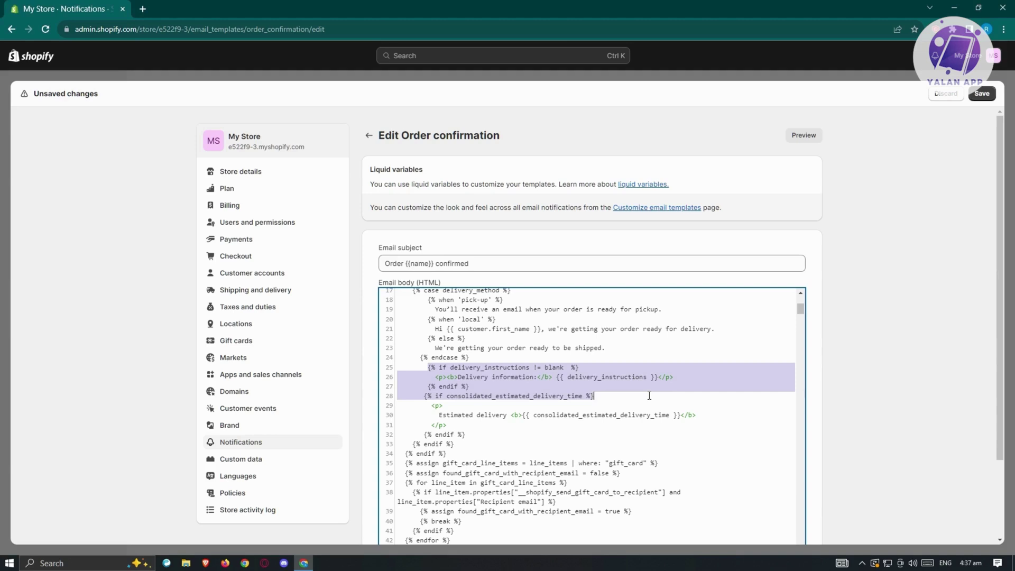
{"action": "scroll", "coordinate": [650, 396], "scroll_direction": "down", "scroll_amount": 10}
{"action": "scroll", "coordinate": [657, 389], "scroll_direction": "up", "scroll_amount": 4}
{"action": "scroll", "coordinate": [630, 397], "scroll_direction": "up", "scroll_amount": 5}
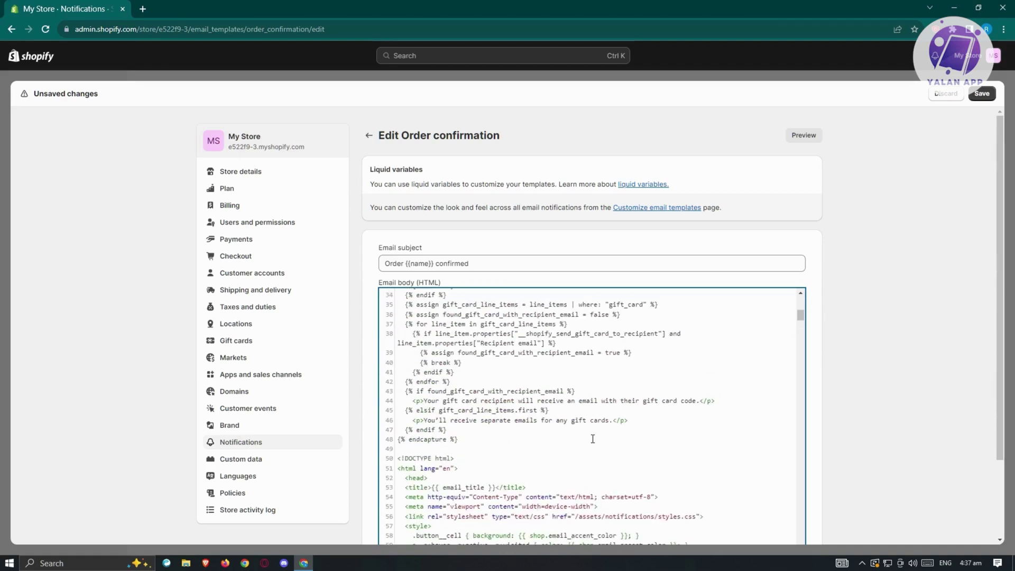